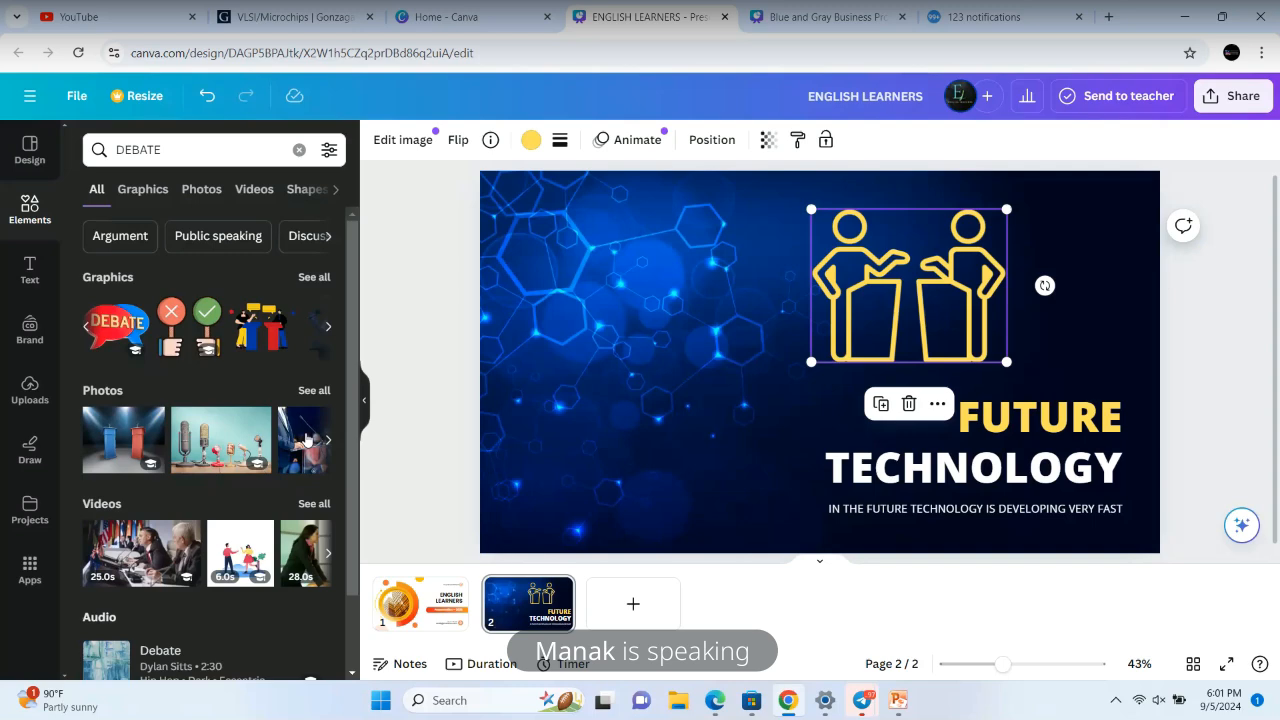
- Replace the technology image background on page 2 with the solid dark navy document colour
{"action": "left_click", "coordinate": [711, 490]}
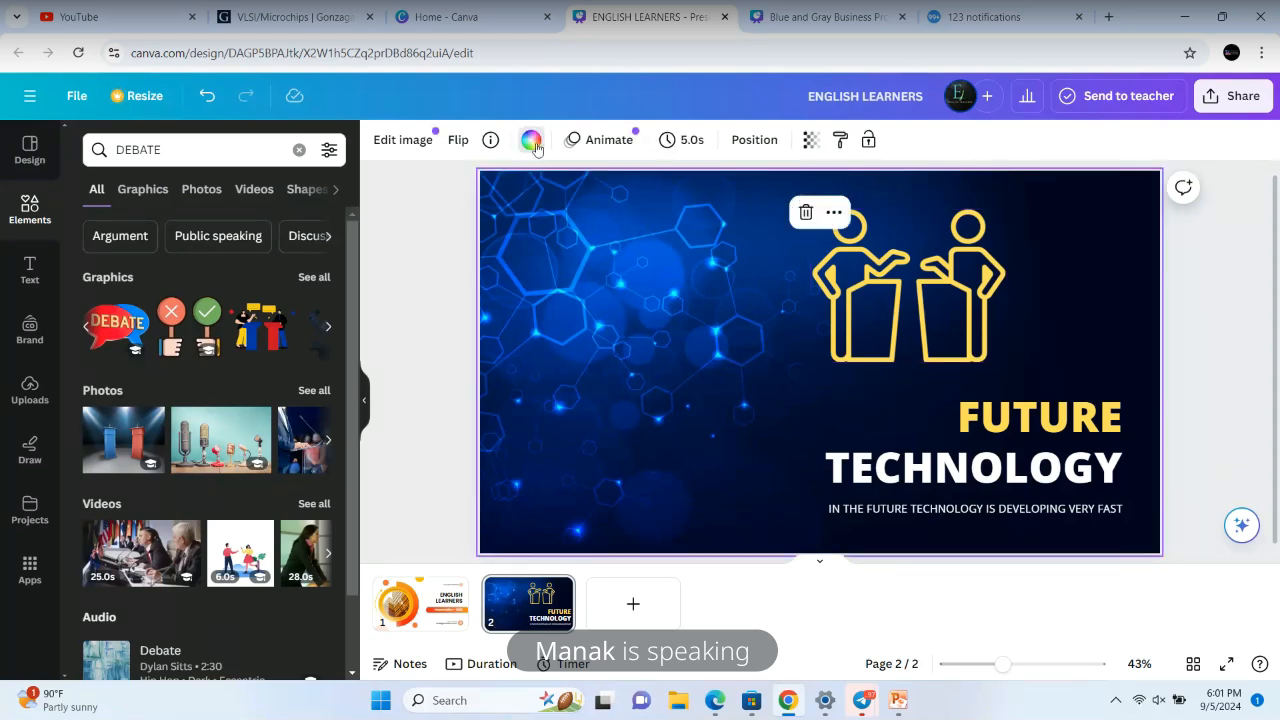
{"action": "left_click", "coordinate": [531, 141]}
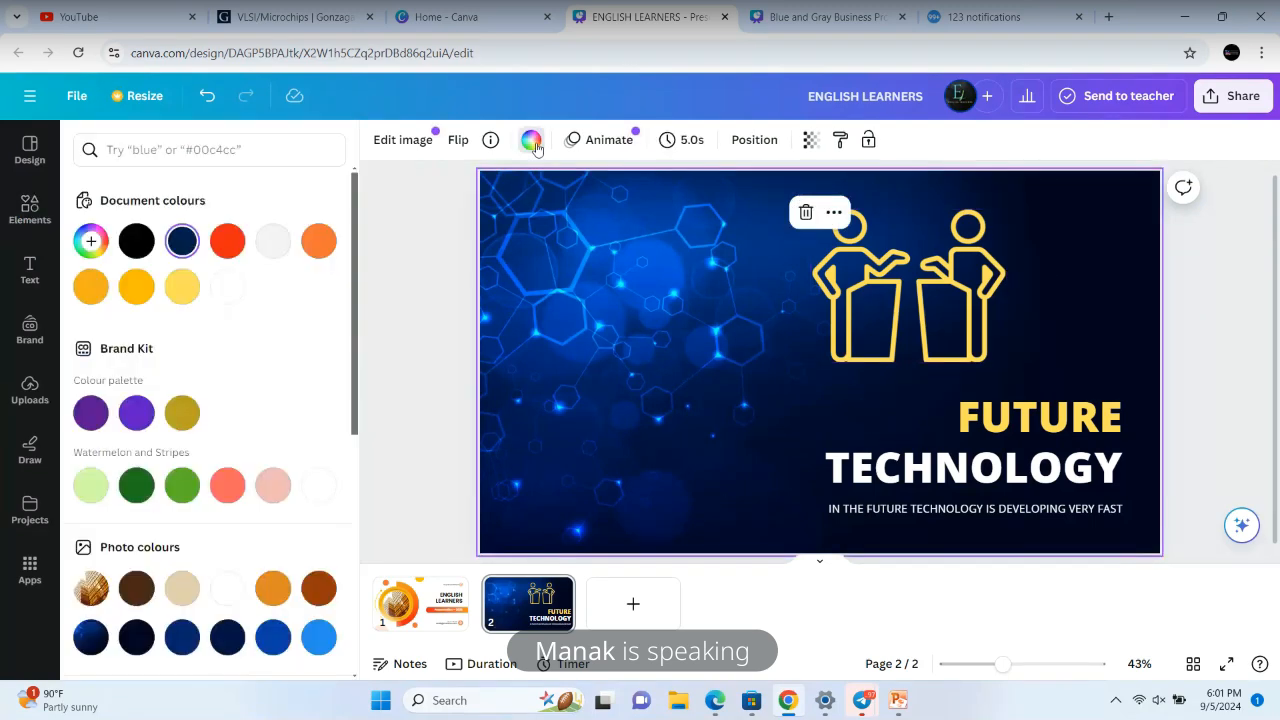
{"action": "left_click", "coordinate": [273, 240]}
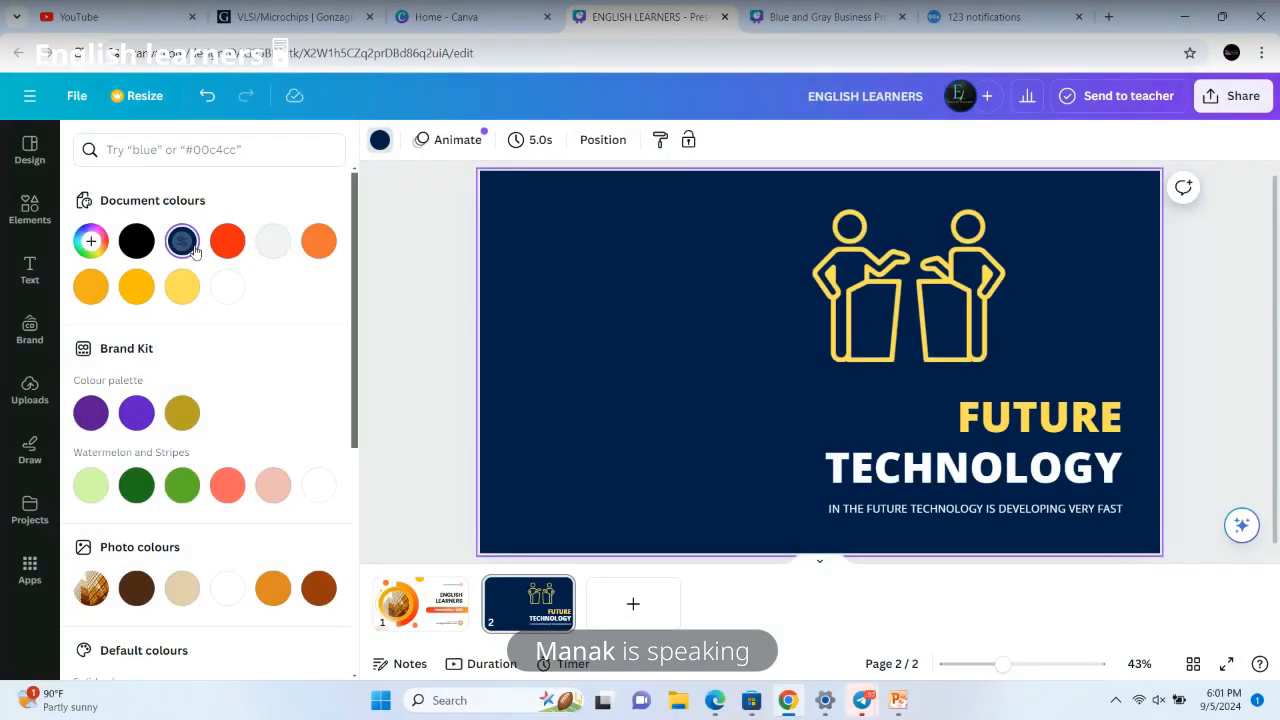
{"action": "left_click", "coordinate": [415, 320]}
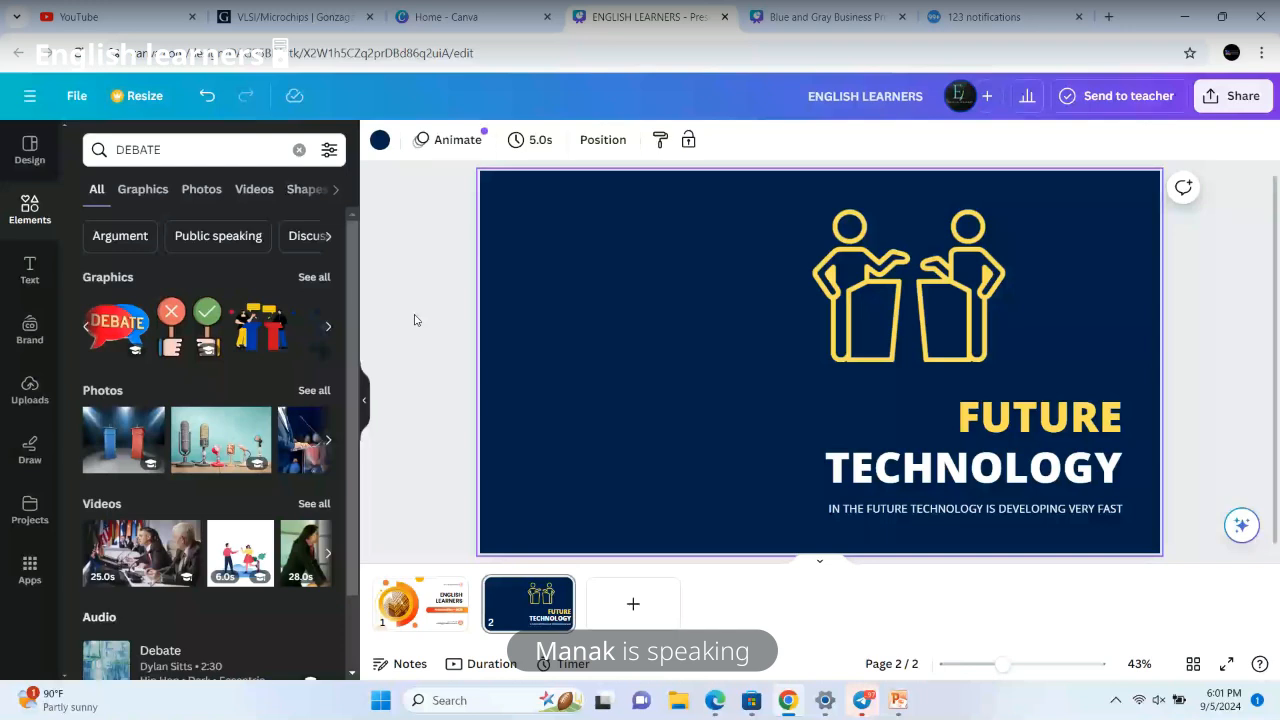
- Add the cross-and-tick hand signs graphic to page 1, shrink it slightly and place it near the upper edge beside the title
{"action": "left_click", "coordinate": [433, 601]}
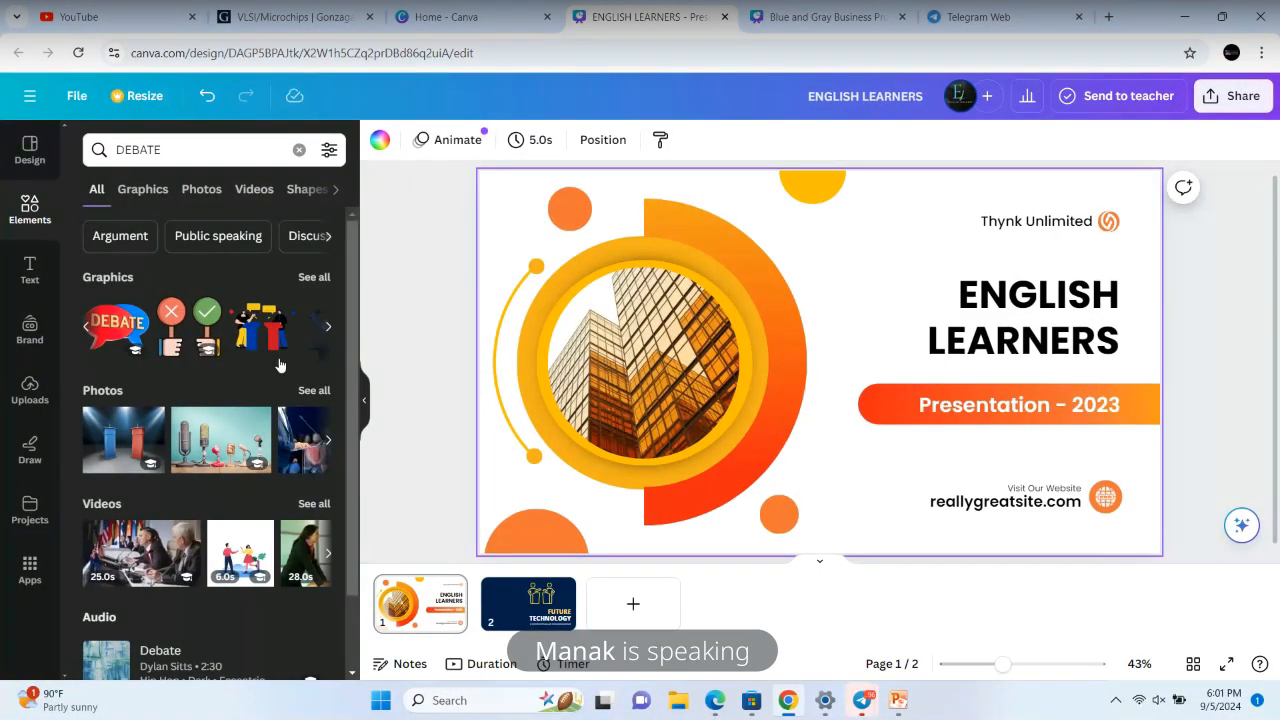
{"action": "left_click", "coordinate": [198, 335]}
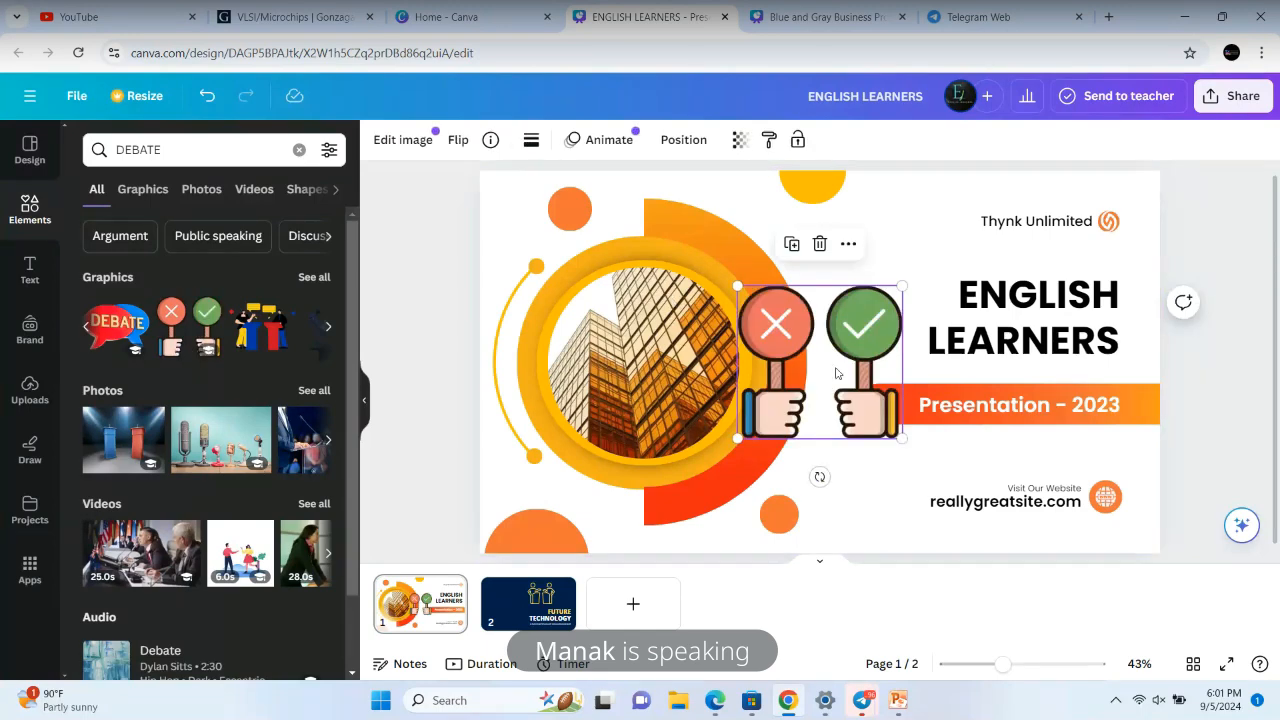
{"action": "left_click_drag", "start_coordinate": [836, 373], "coordinate": [876, 271]}
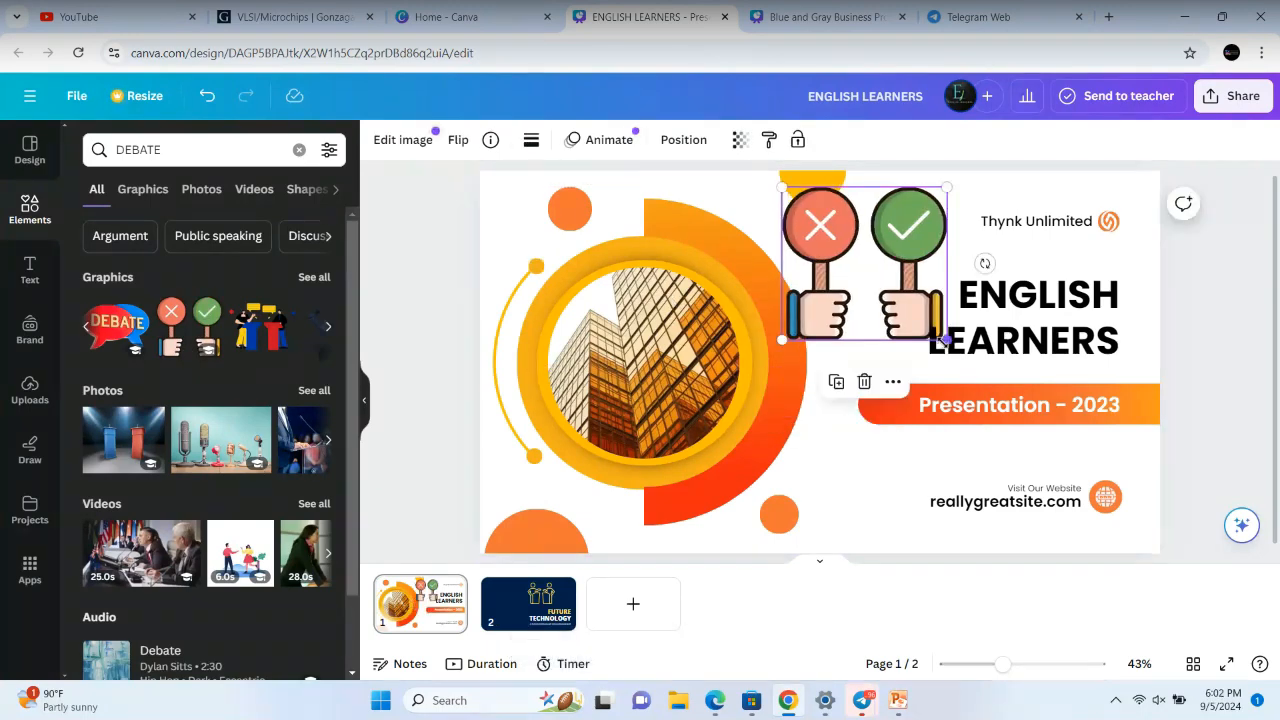
{"action": "left_click_drag", "start_coordinate": [944, 337], "coordinate": [918, 313]}
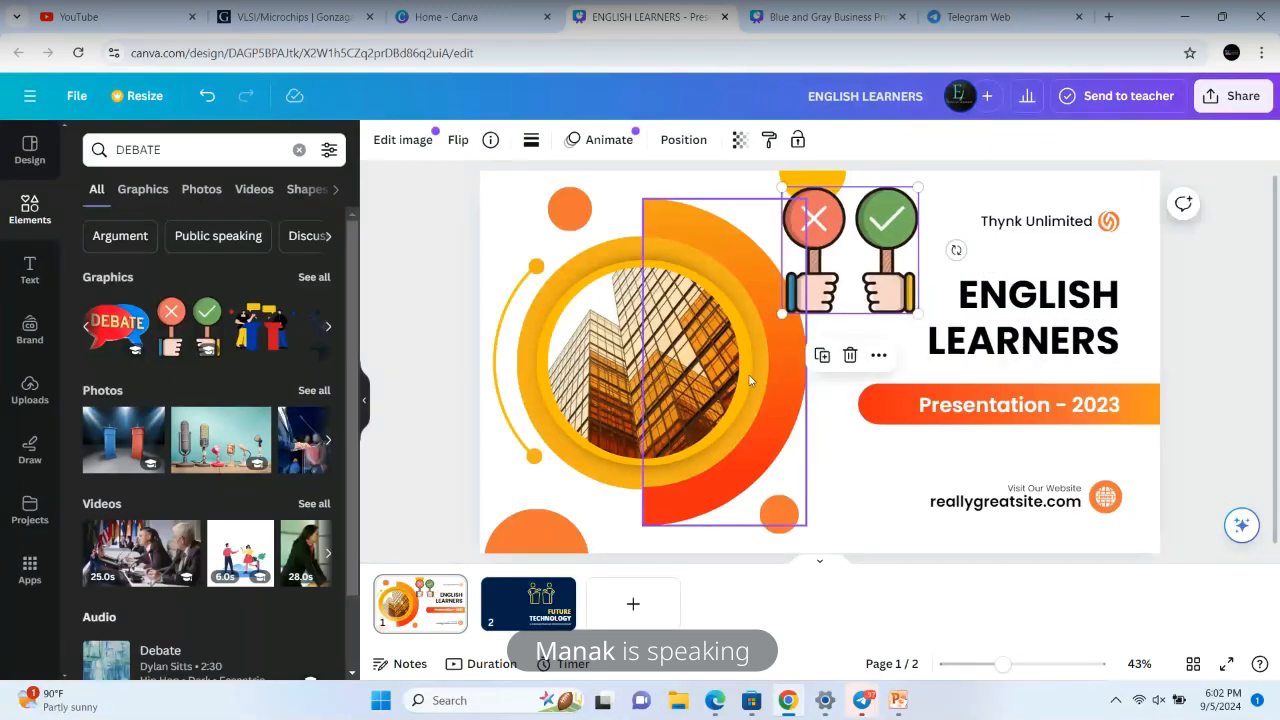
- Delete the orange-red half circle behind the yellow ring on page 1 and move the hand signs graphic down beside the title
{"action": "left_click", "coordinate": [750, 380]}
{"action": "right_click", "coordinate": [679, 250]}
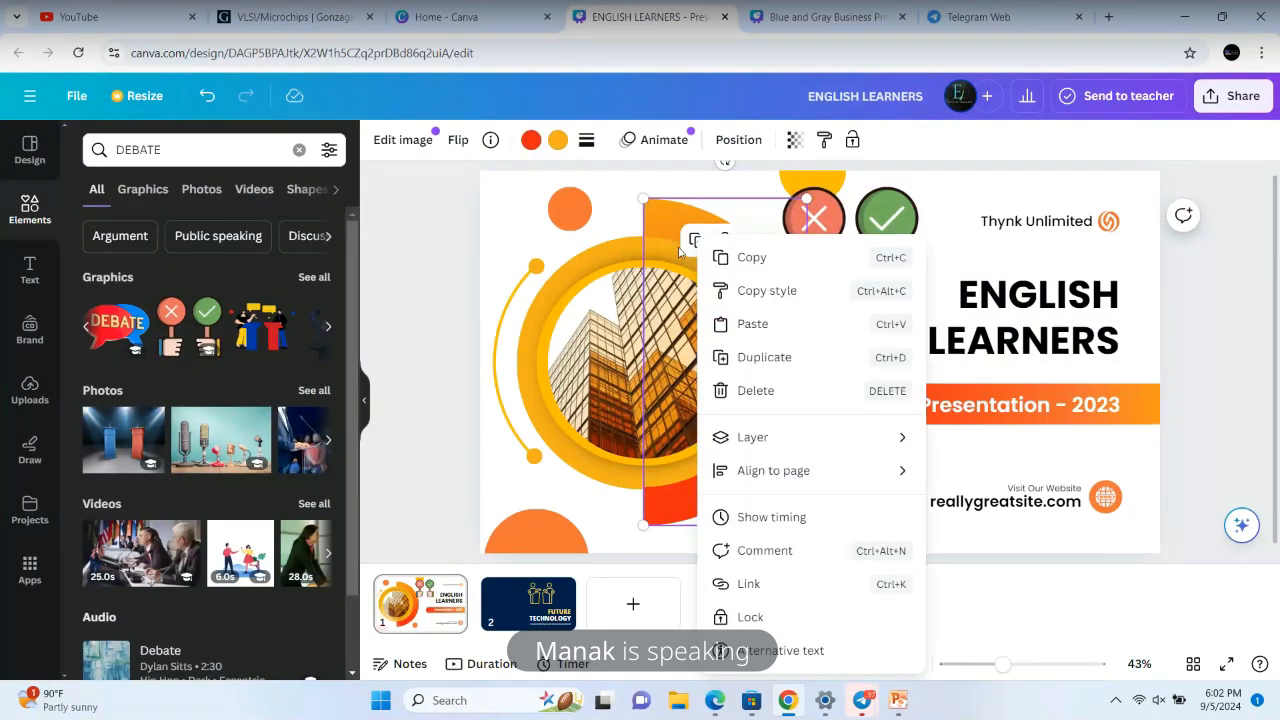
{"action": "left_click", "coordinate": [679, 252]}
{"action": "left_click", "coordinate": [725, 241]}
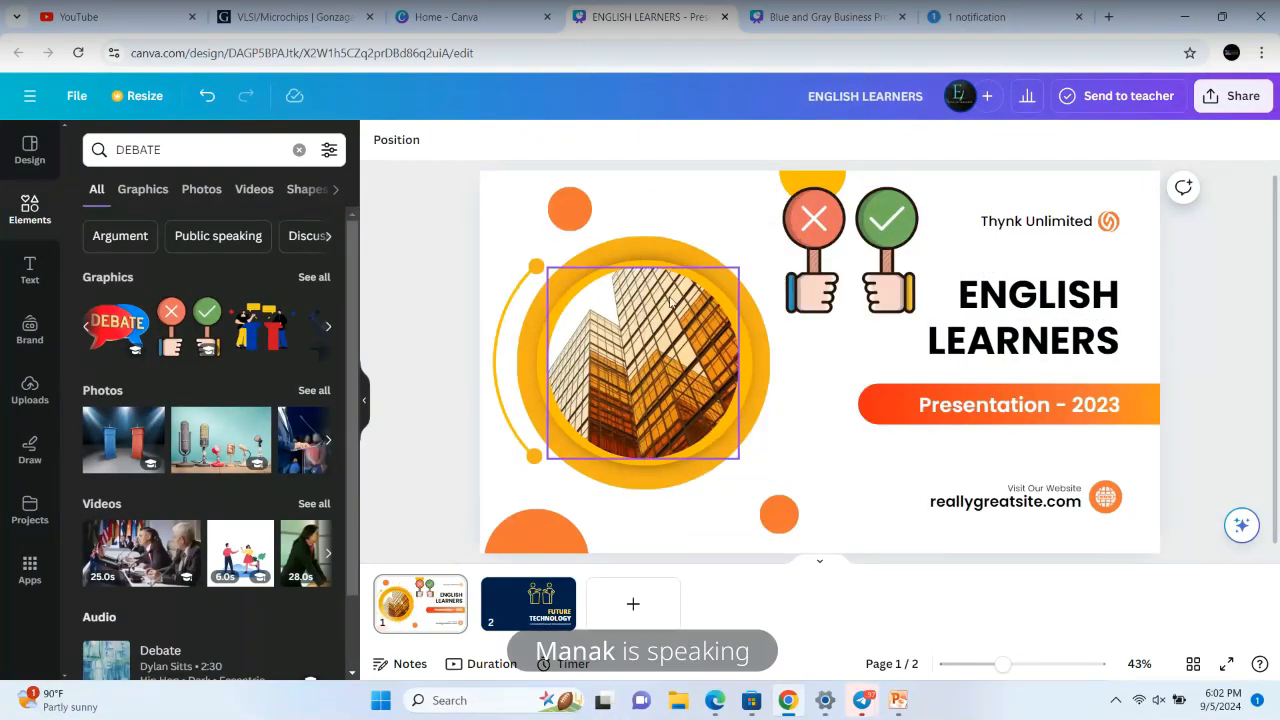
{"action": "left_click_drag", "start_coordinate": [850, 250], "coordinate": [848, 318]}
{"action": "left_click", "coordinate": [442, 382]}
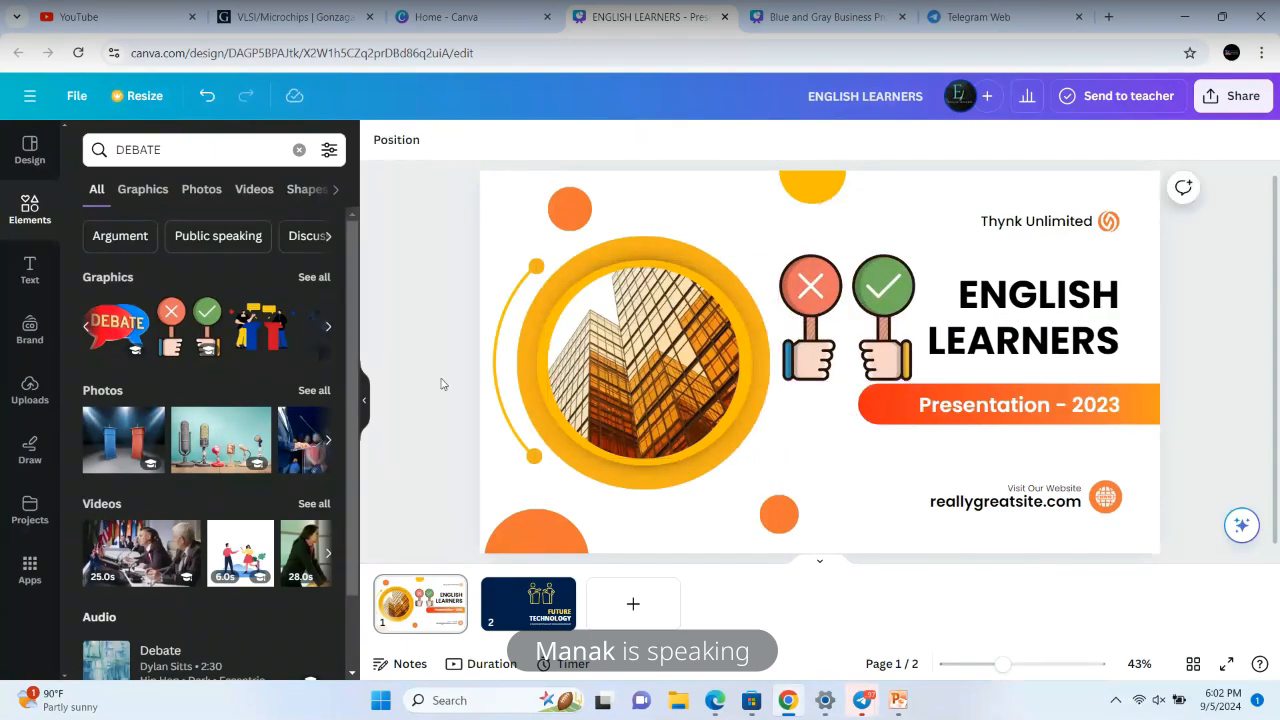
- Search the elements library for "BRANEDING" instead of "DEBATE"
{"action": "left_click", "coordinate": [244, 148]}
{"action": "key", "text": "Return"}
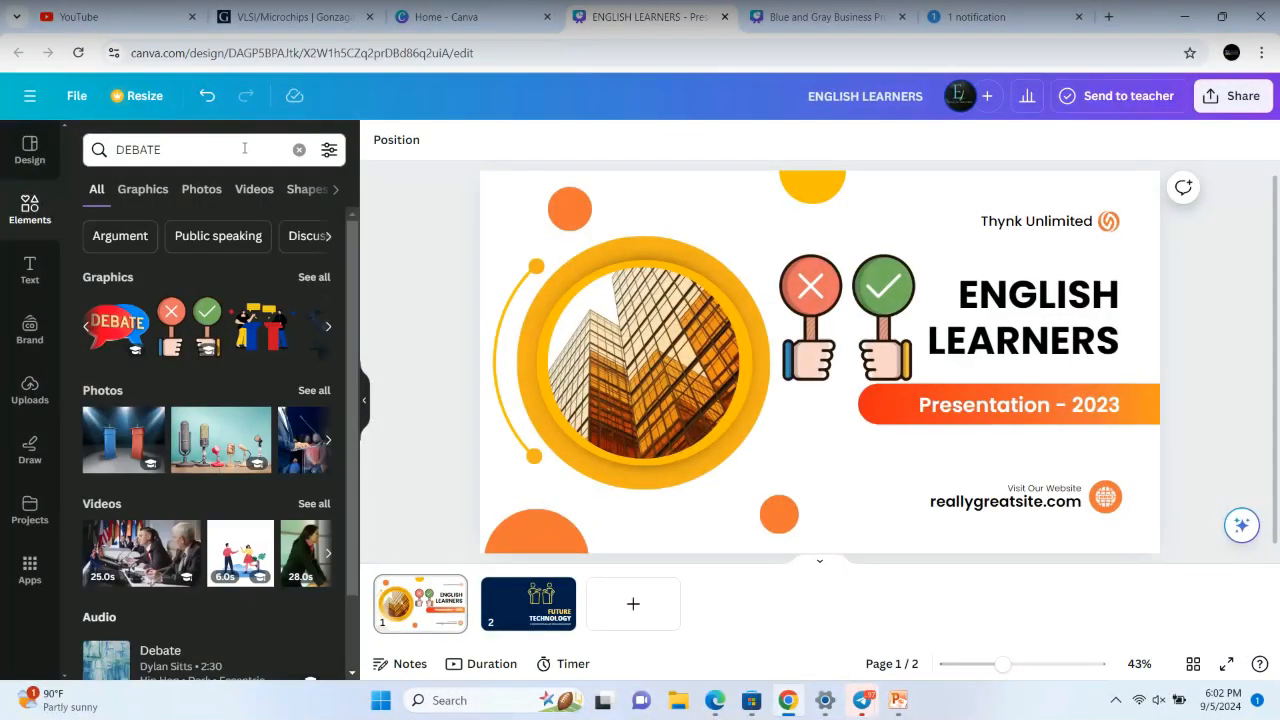
{"action": "left_click", "coordinate": [244, 148]}
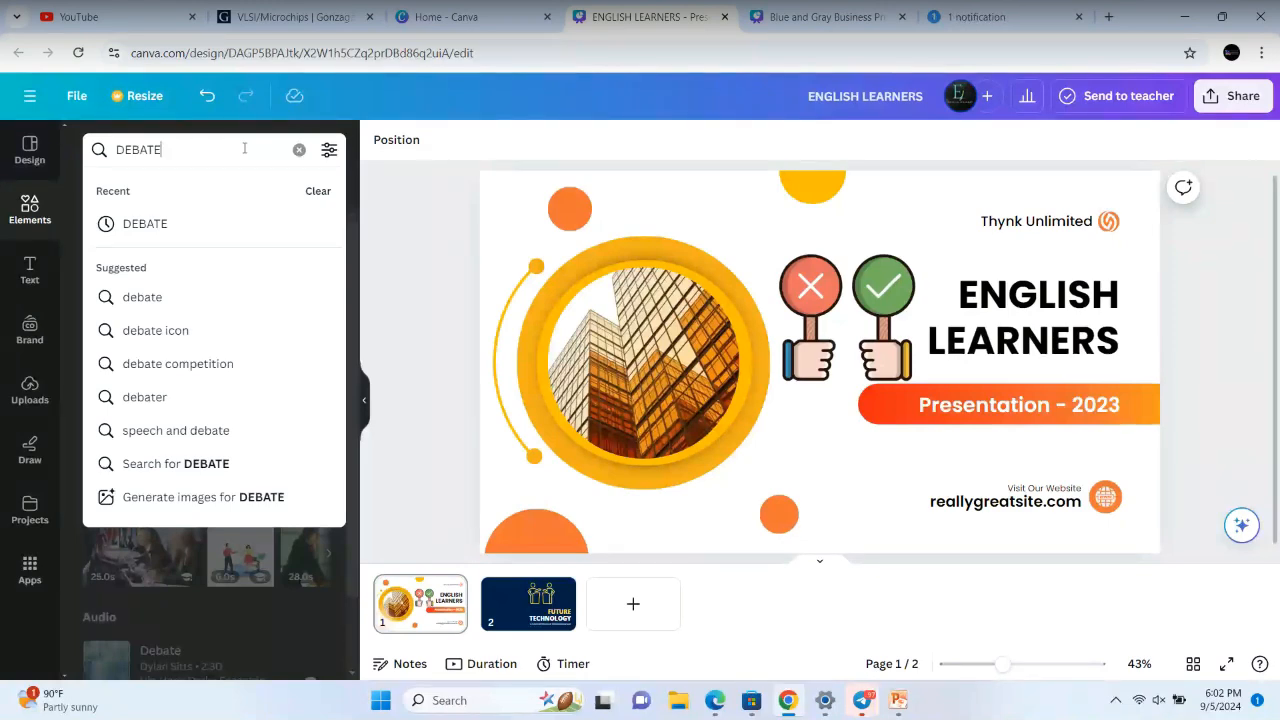
{"action": "key", "text": "BackSpace"}
{"action": "key", "text": "BackSpace"}
{"action": "key", "text": "BackSpace"}
{"action": "key", "text": "BackSpace"}
{"action": "key", "text": "BackSpace"}
{"action": "key", "text": "BackSpace"}
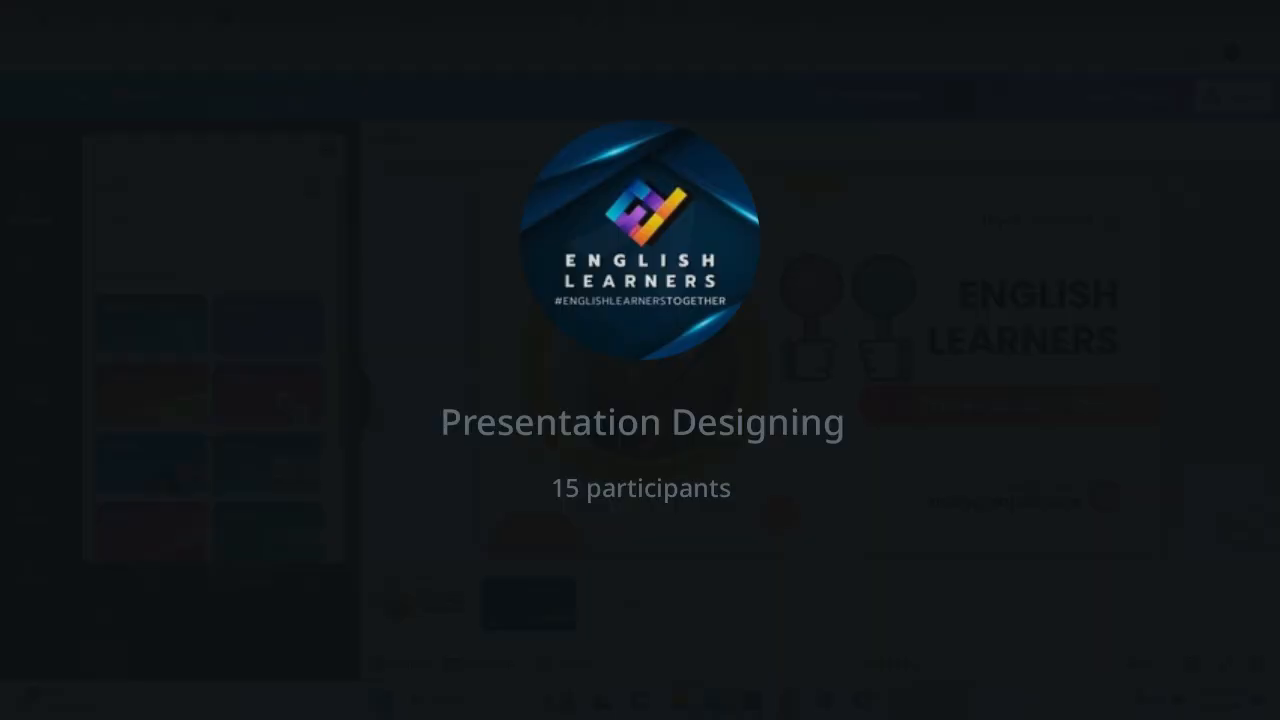
{"action": "type", "text": "BRAN"}
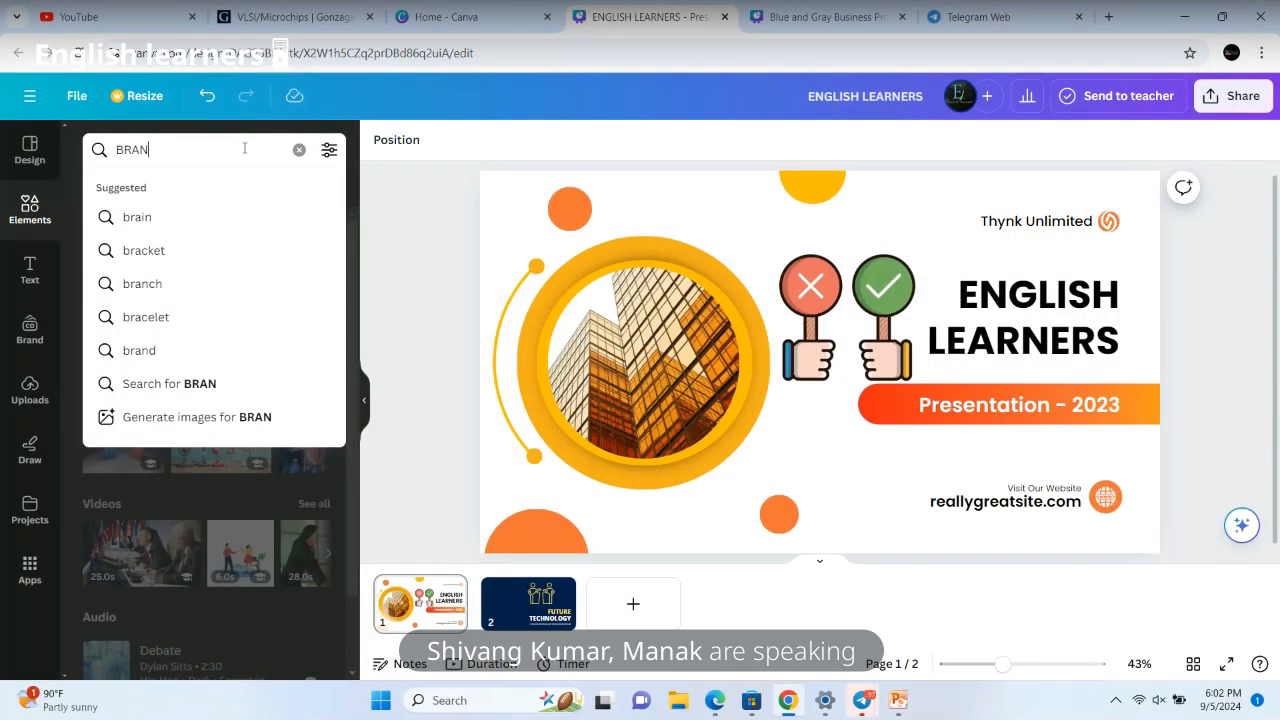
{"action": "type", "text": "ED"}
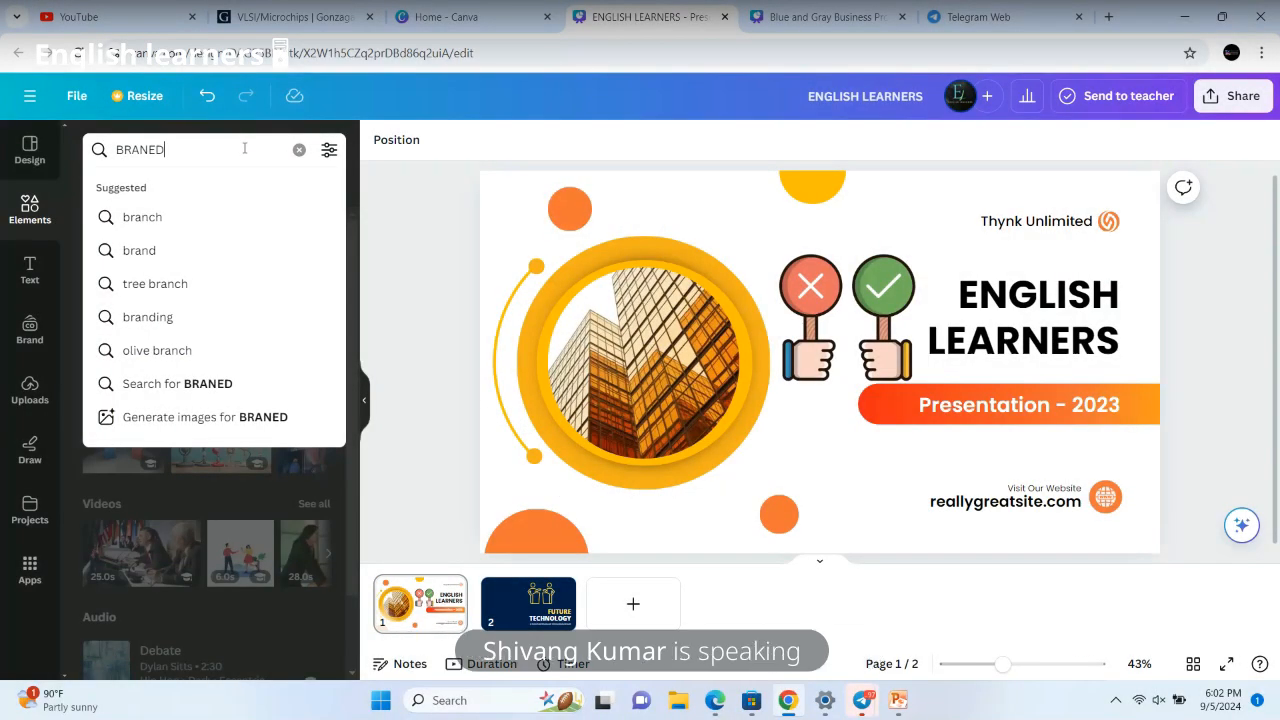
{"action": "type", "text": "ING"}
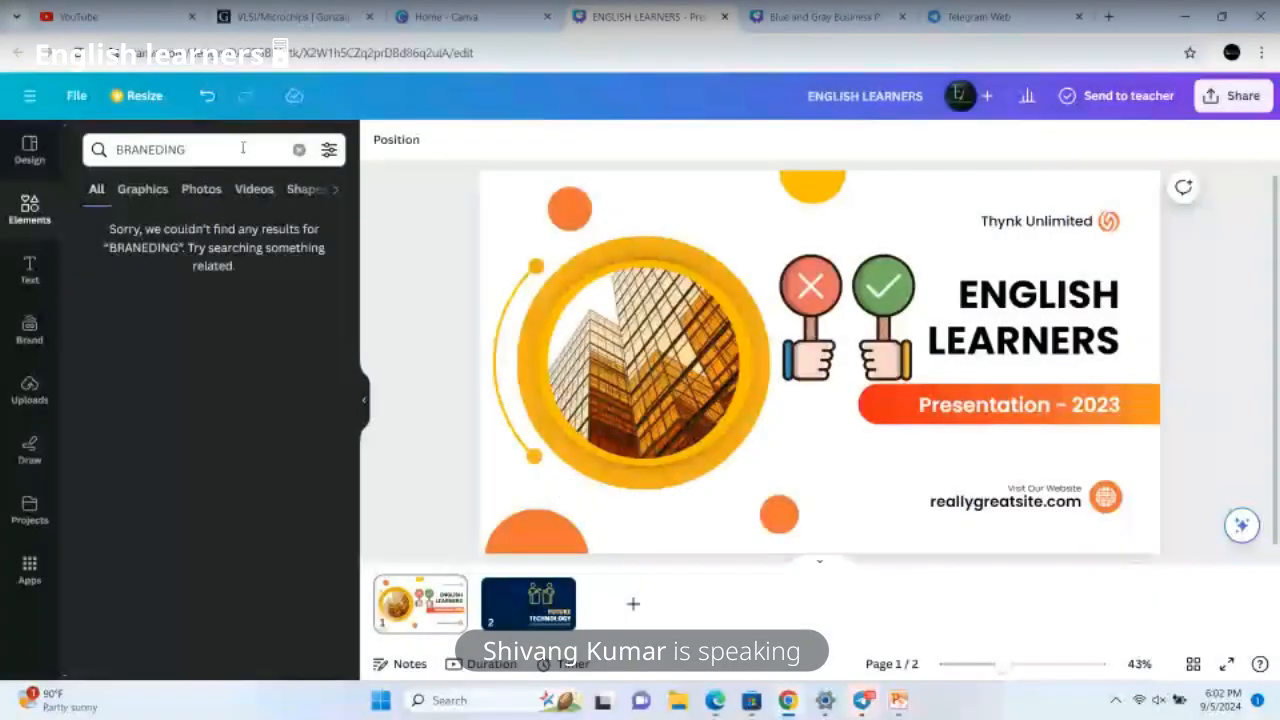
- Search the elements library for "LOGO" and fill page 1's circular frame with the green glowing ring photo
{"action": "left_click", "coordinate": [218, 143]}
{"action": "key", "text": "BackSpace"}
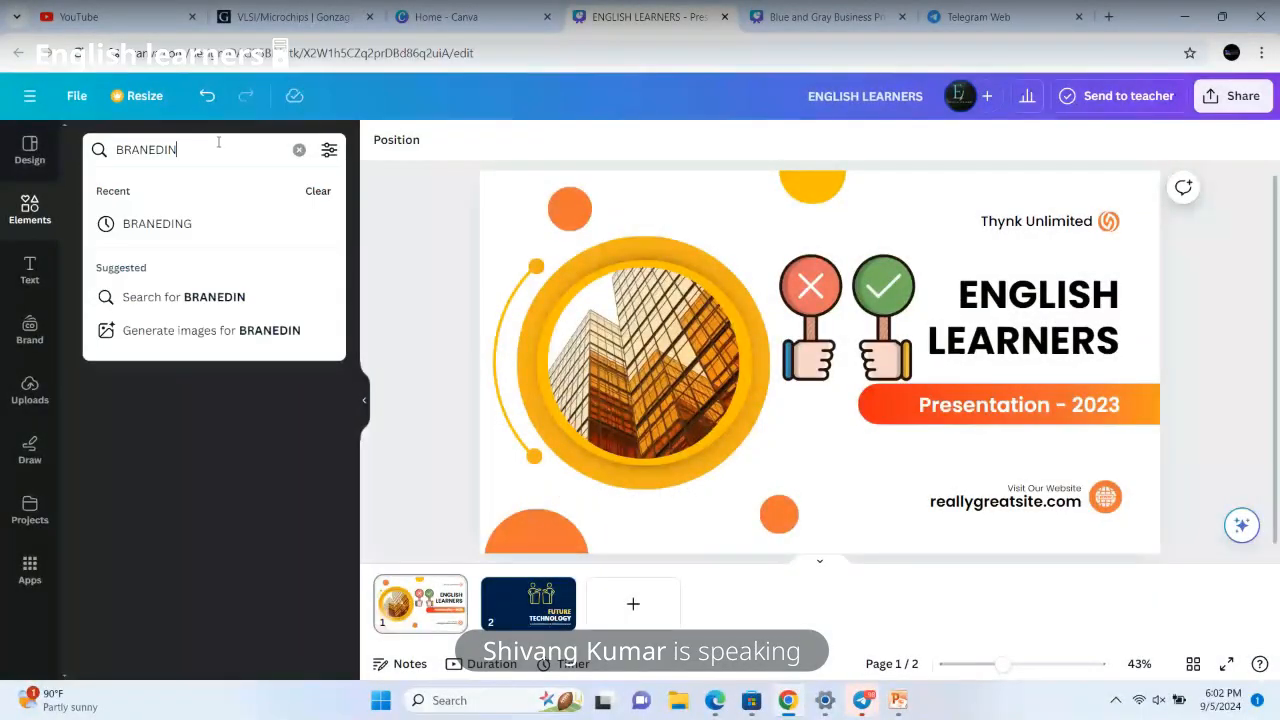
{"action": "key", "text": "BackSpace"}
{"action": "key", "text": "BackSpace"}
{"action": "key", "text": "BackSpace"}
{"action": "key", "text": "BackSpace"}
{"action": "key", "text": "BackSpace"}
{"action": "key", "text": "BackSpace"}
{"action": "key", "text": "BackSpace"}
{"action": "key", "text": "BackSpace"}
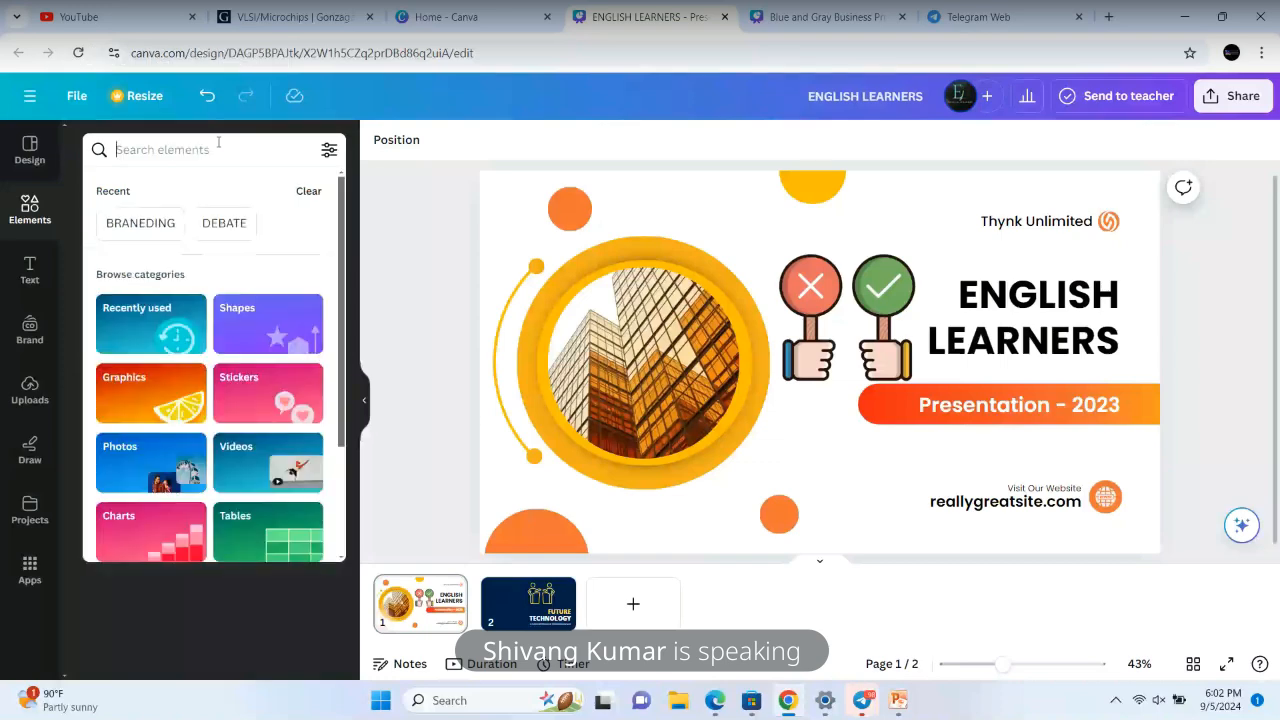
{"action": "type", "text": "LOGO"}
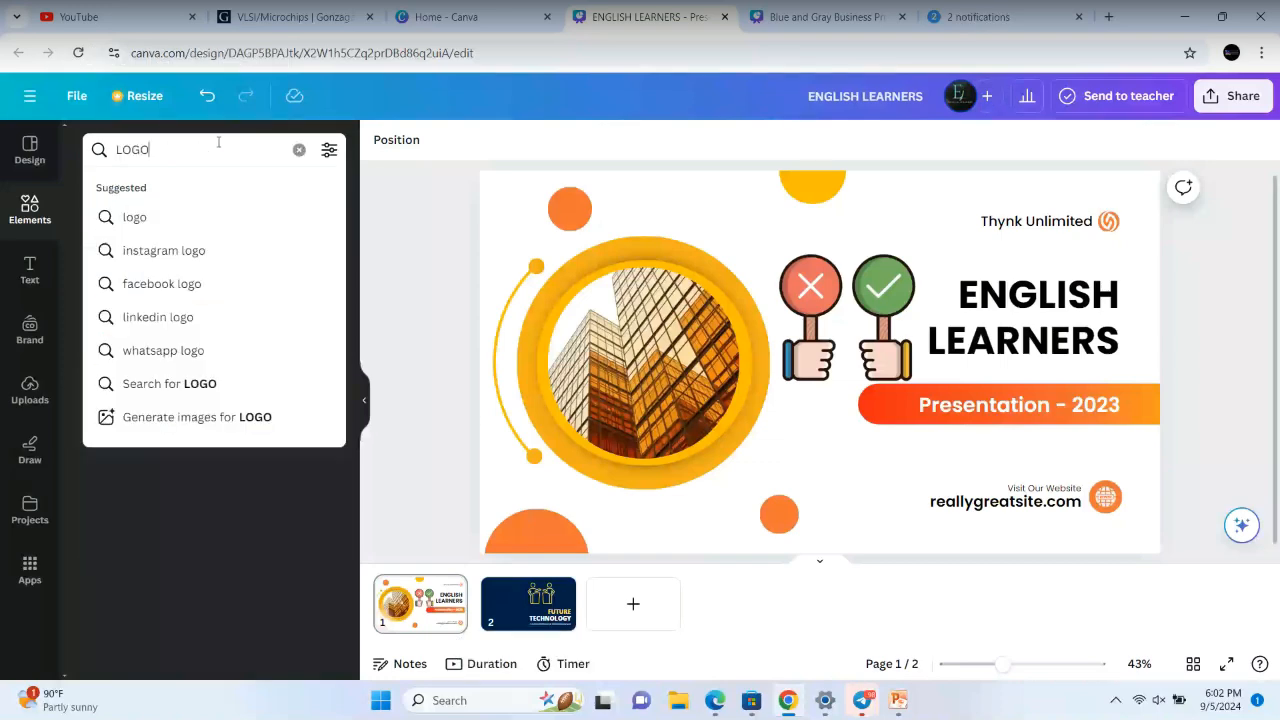
{"action": "key", "text": "Return"}
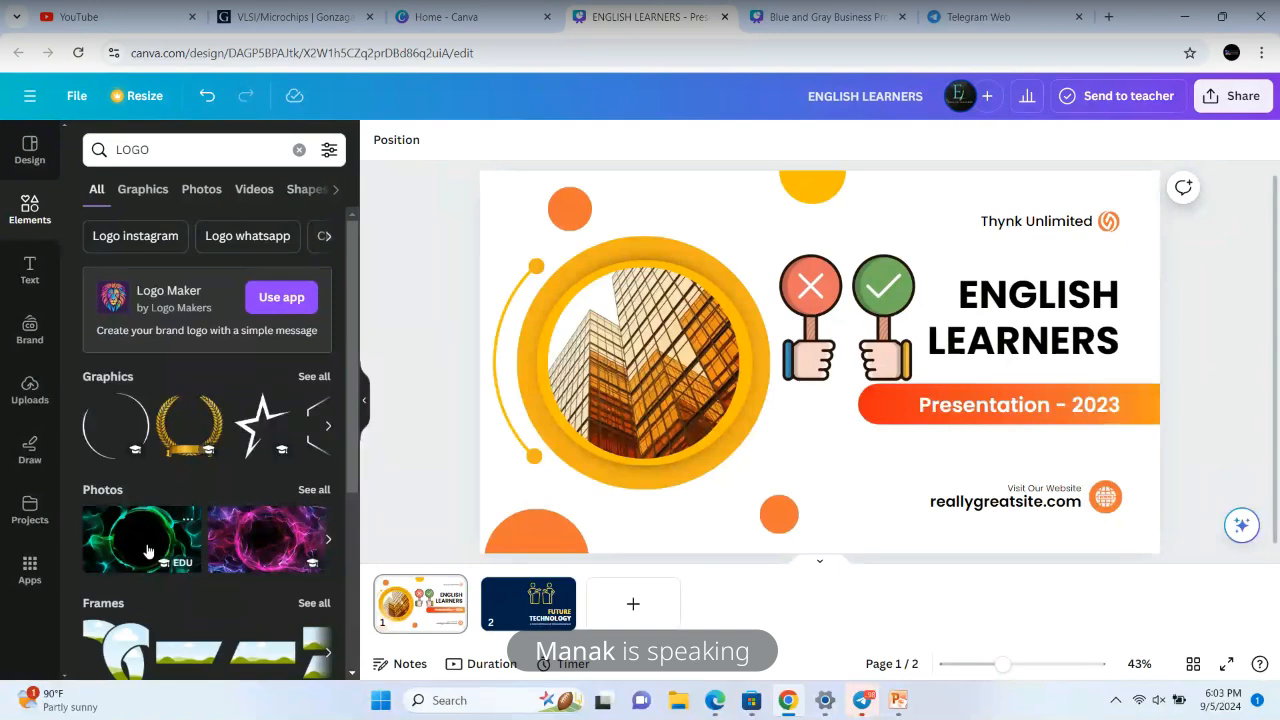
{"action": "left_click_drag", "start_coordinate": [768, 510], "coordinate": [492, 308]}
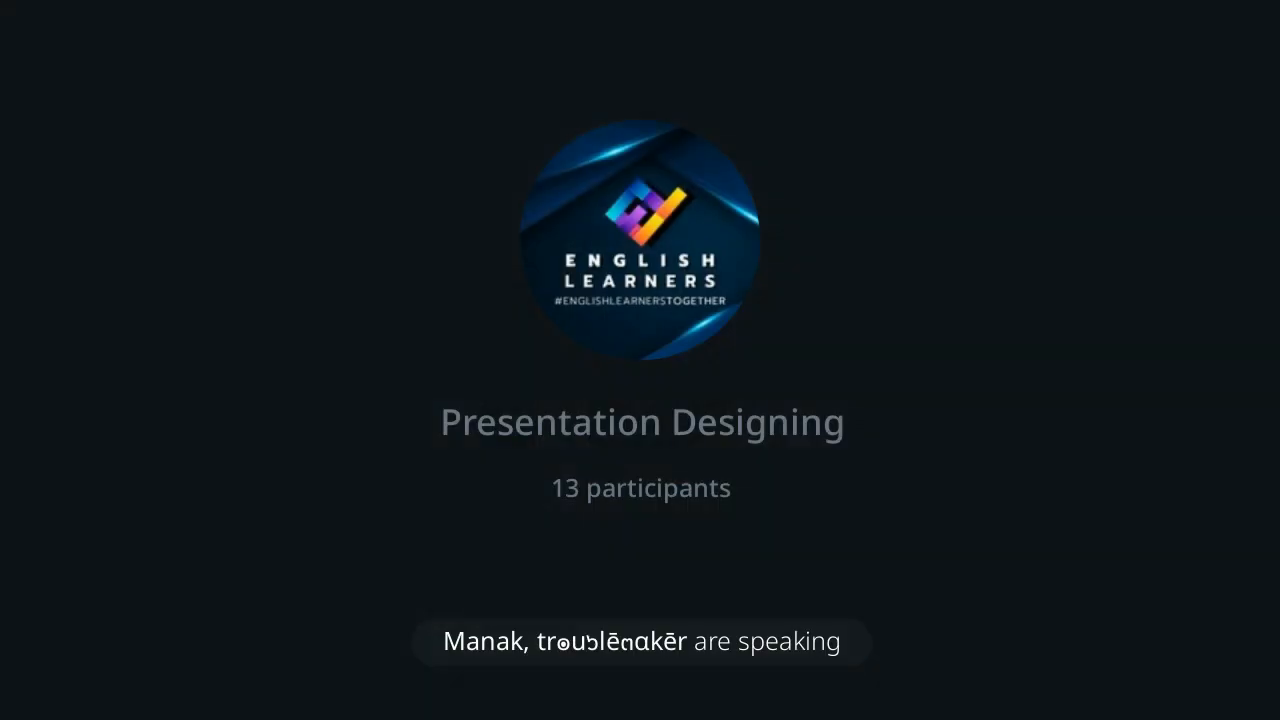
{"action": "left_click_drag", "start_coordinate": [492, 308], "coordinate": [629, 295]}
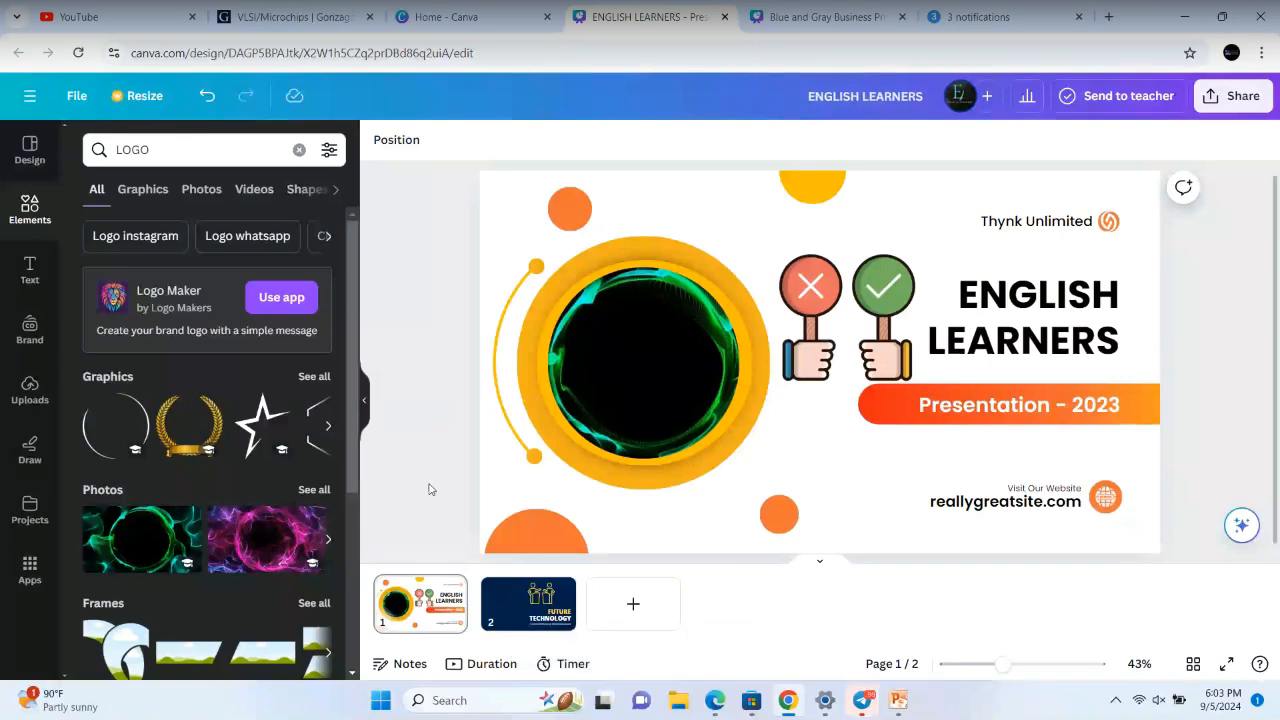
- Look through the logo search results and the Brand Kit's logos, colours and fonts
{"action": "left_click", "coordinate": [327, 426]}
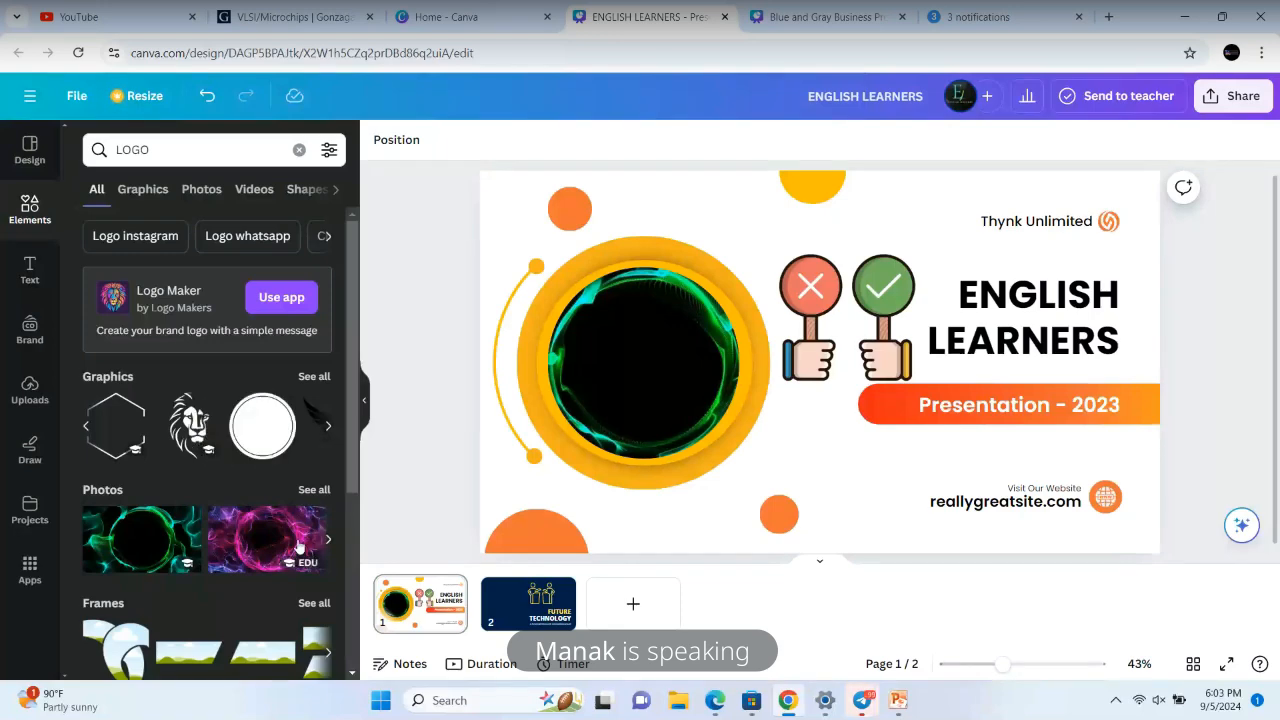
{"action": "scroll", "coordinate": [296, 553], "scroll_direction": "down", "scroll_amount": 5}
{"action": "scroll", "coordinate": [296, 553], "scroll_direction": "down", "scroll_amount": 1}
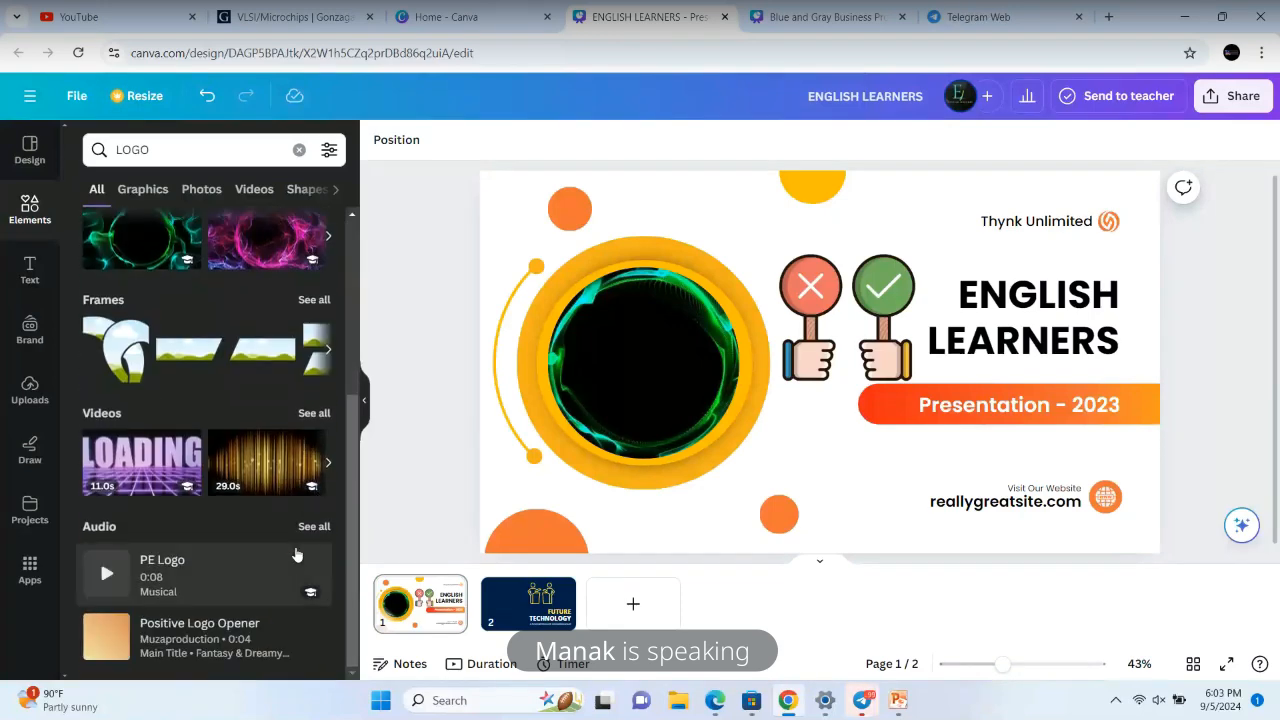
{"action": "scroll", "coordinate": [296, 553], "scroll_direction": "up", "scroll_amount": 6}
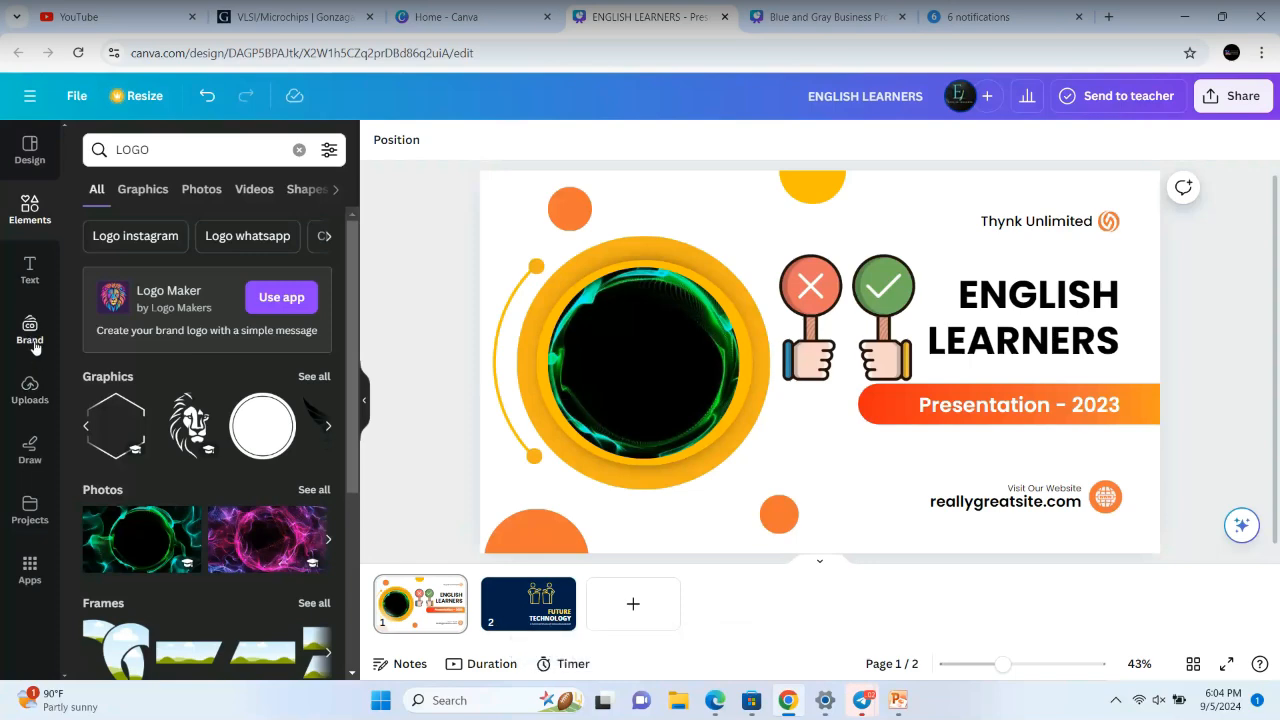
{"action": "left_click", "coordinate": [35, 340]}
{"action": "scroll", "coordinate": [152, 381], "scroll_direction": "down", "scroll_amount": 2}
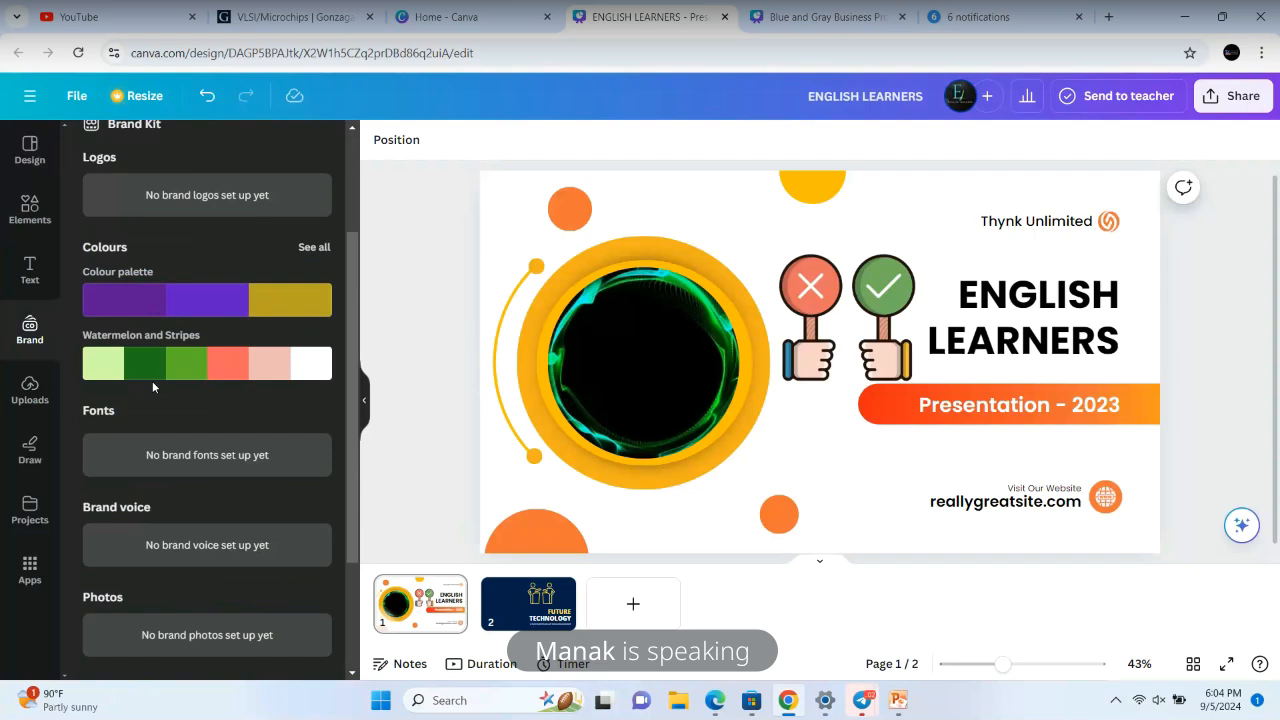
{"action": "scroll", "coordinate": [152, 381], "scroll_direction": "up", "scroll_amount": 2}
{"action": "scroll", "coordinate": [153, 388], "scroll_direction": "down", "scroll_amount": 3}
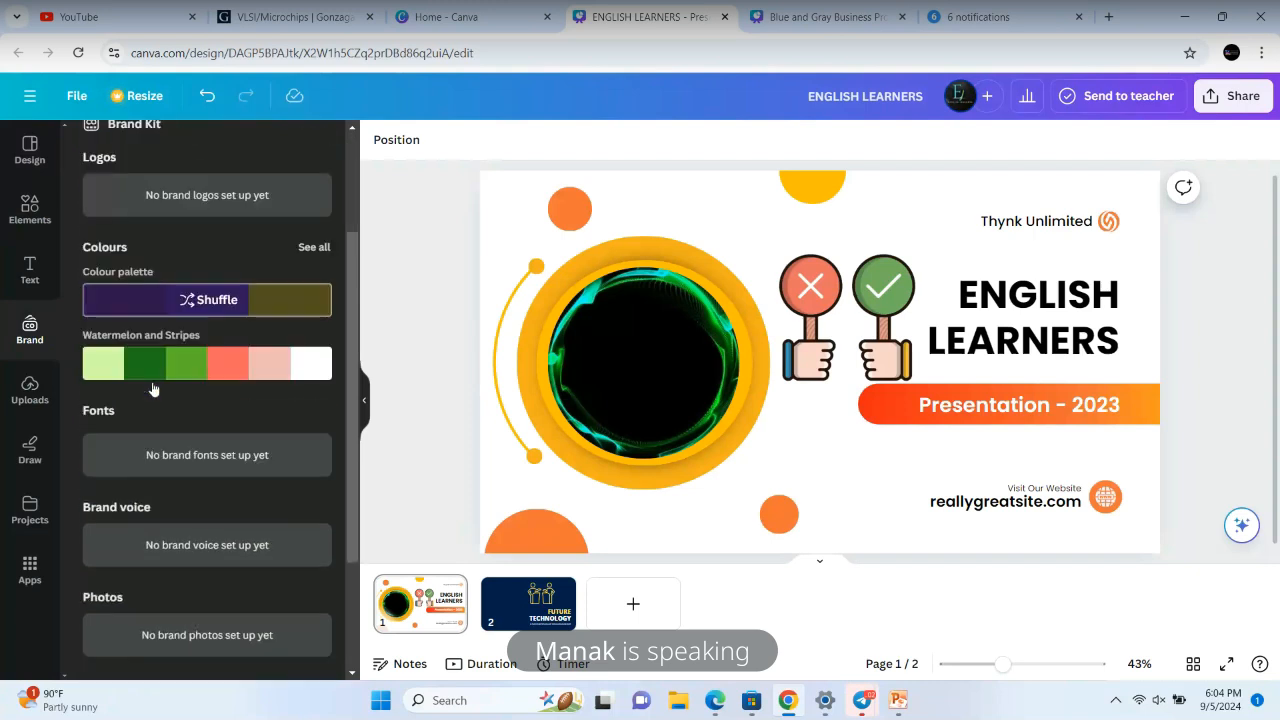
- Replace the small orange circle near page 1's lower middle with the blue-and-orange handshake graphic, placed below the hand signs
{"action": "left_click", "coordinate": [40, 232]}
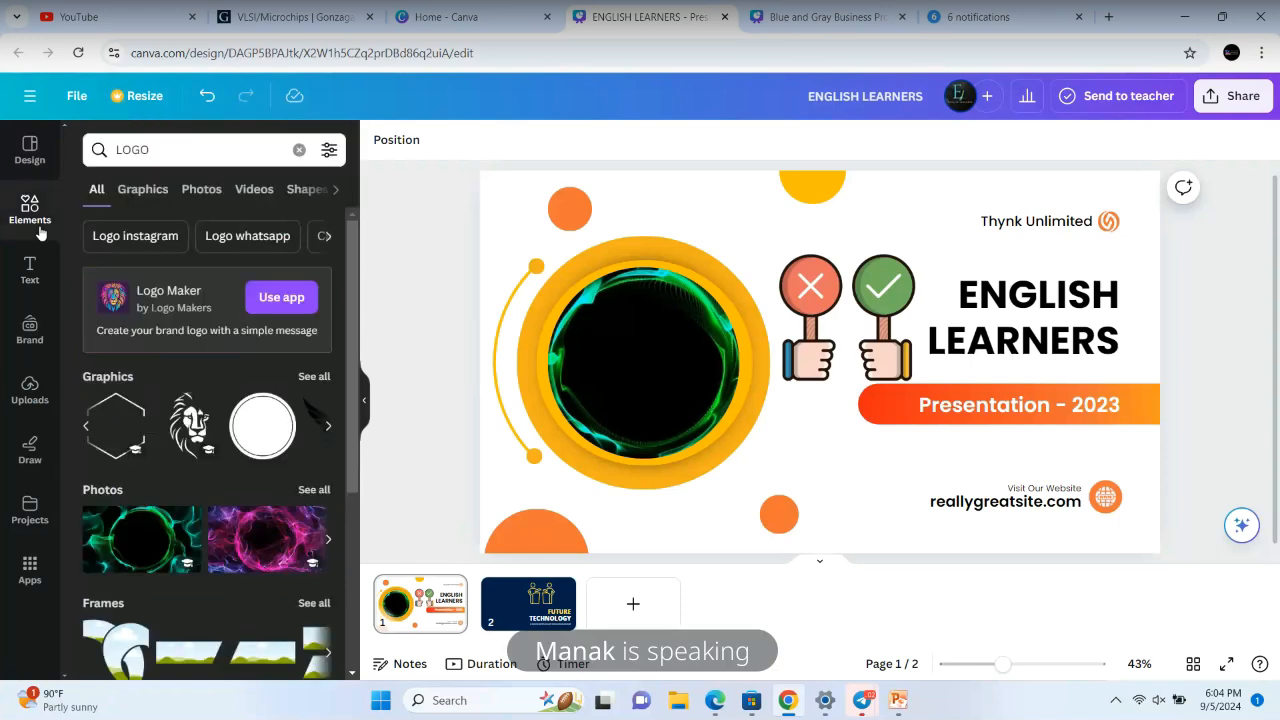
{"action": "left_click", "coordinate": [143, 190]}
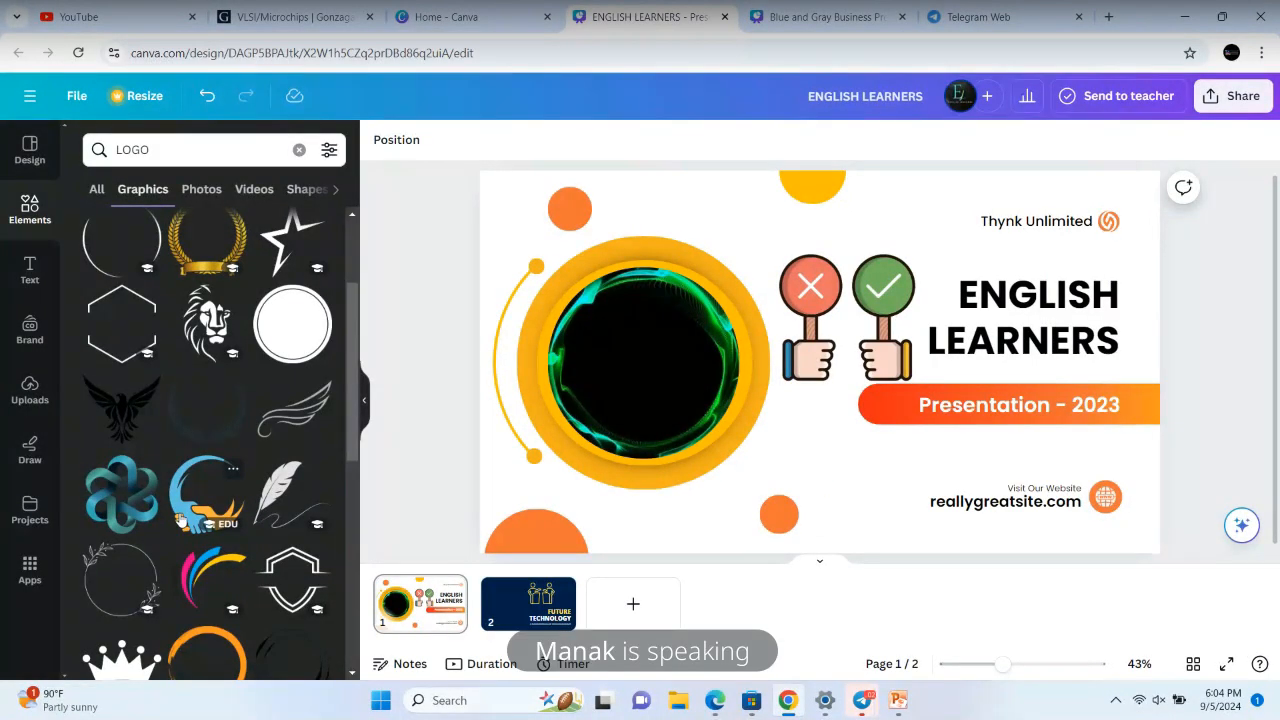
{"action": "left_click_drag", "start_coordinate": [180, 521], "coordinate": [905, 472]}
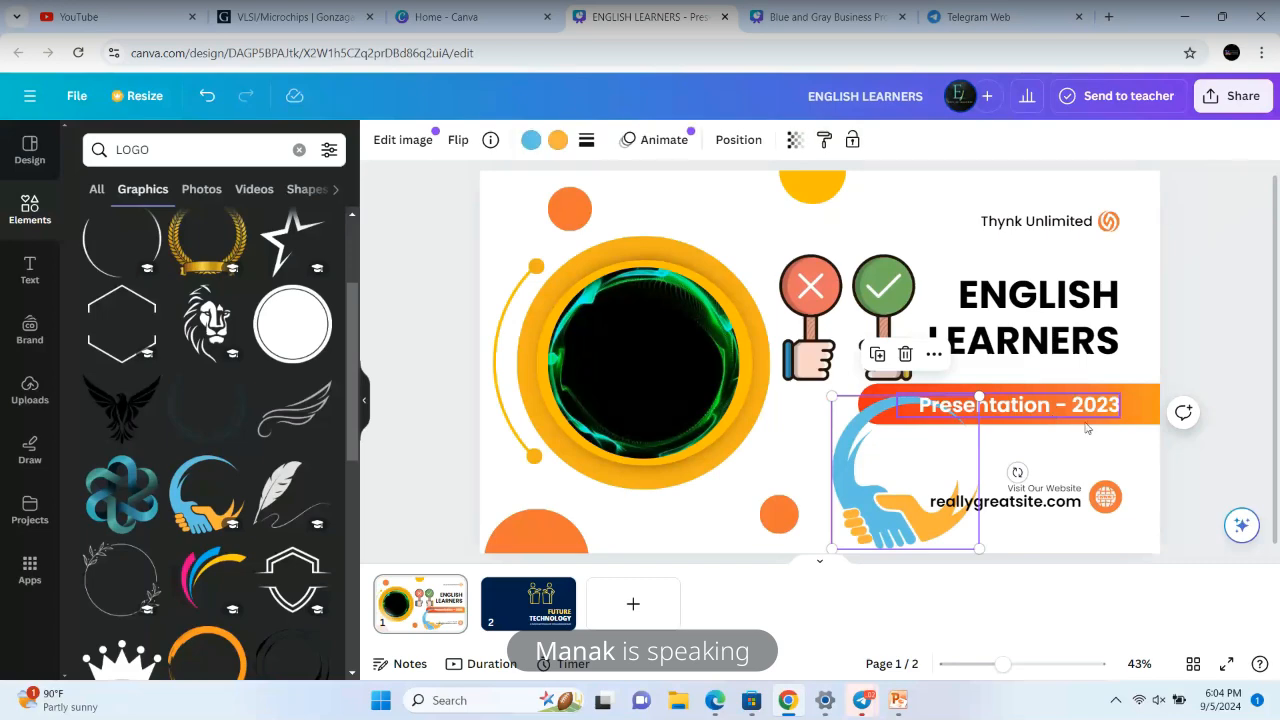
{"action": "right_click", "coordinate": [799, 510]}
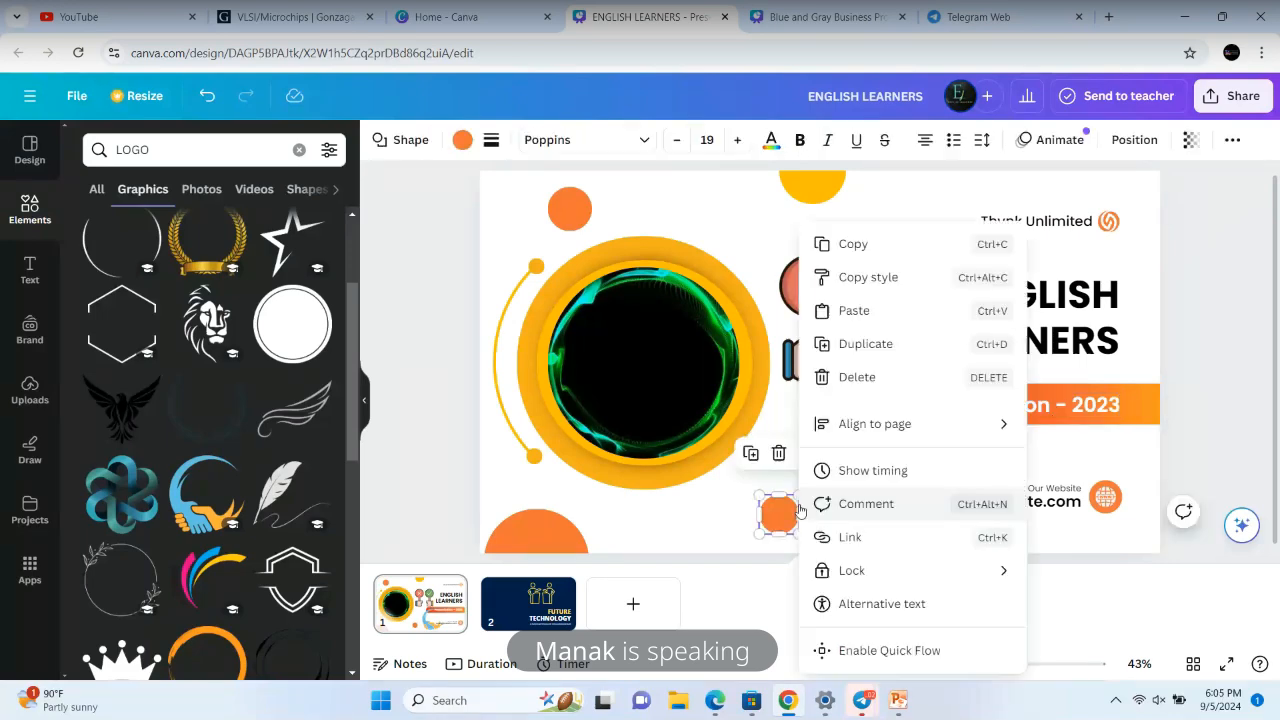
{"action": "left_click", "coordinate": [864, 387]}
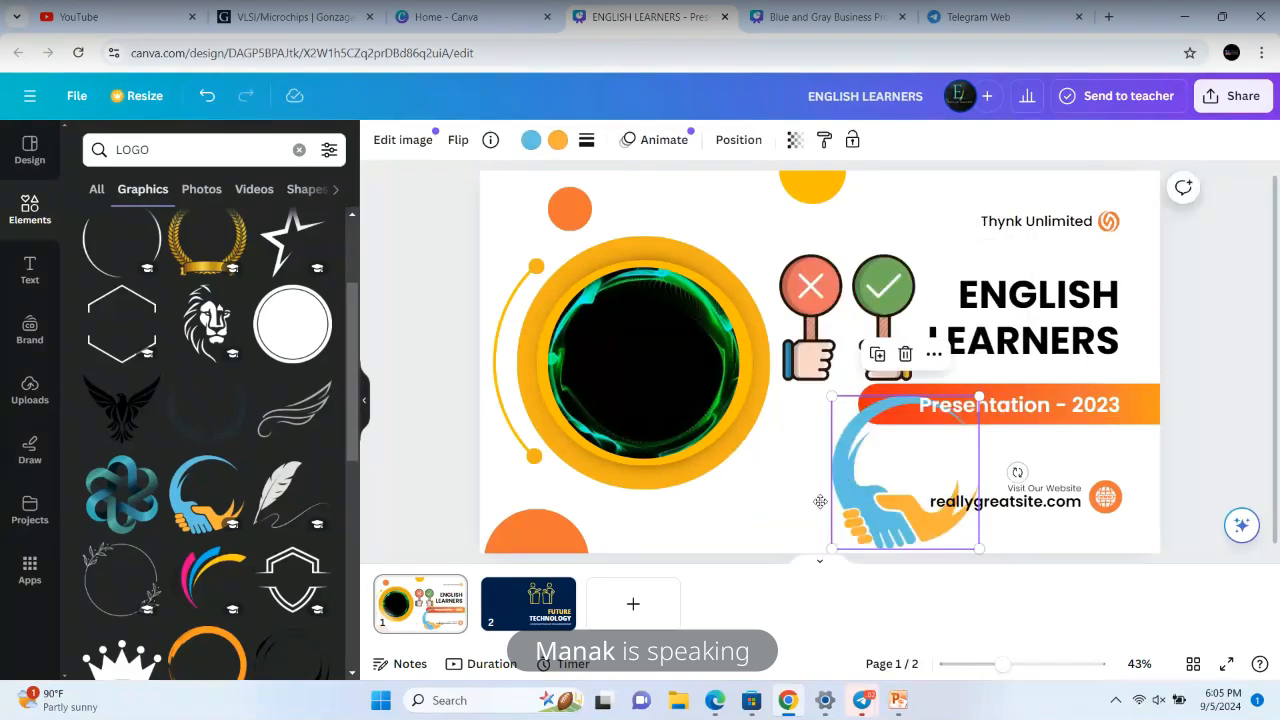
{"action": "left_click_drag", "start_coordinate": [820, 501], "coordinate": [768, 480]}
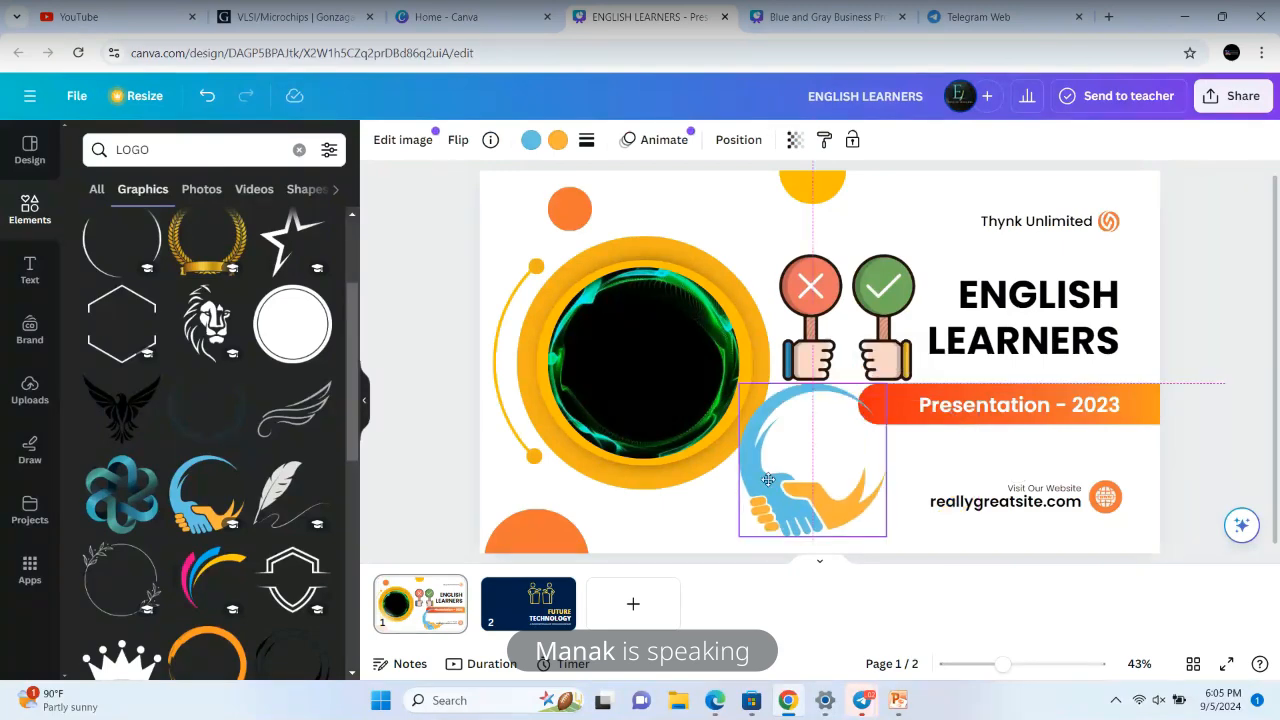
- Move the green ring photo, the inner yellow circle and its shadow upward on page 1, keeping them centred on each other
{"action": "left_click_drag", "start_coordinate": [605, 384], "coordinate": [603, 356]}
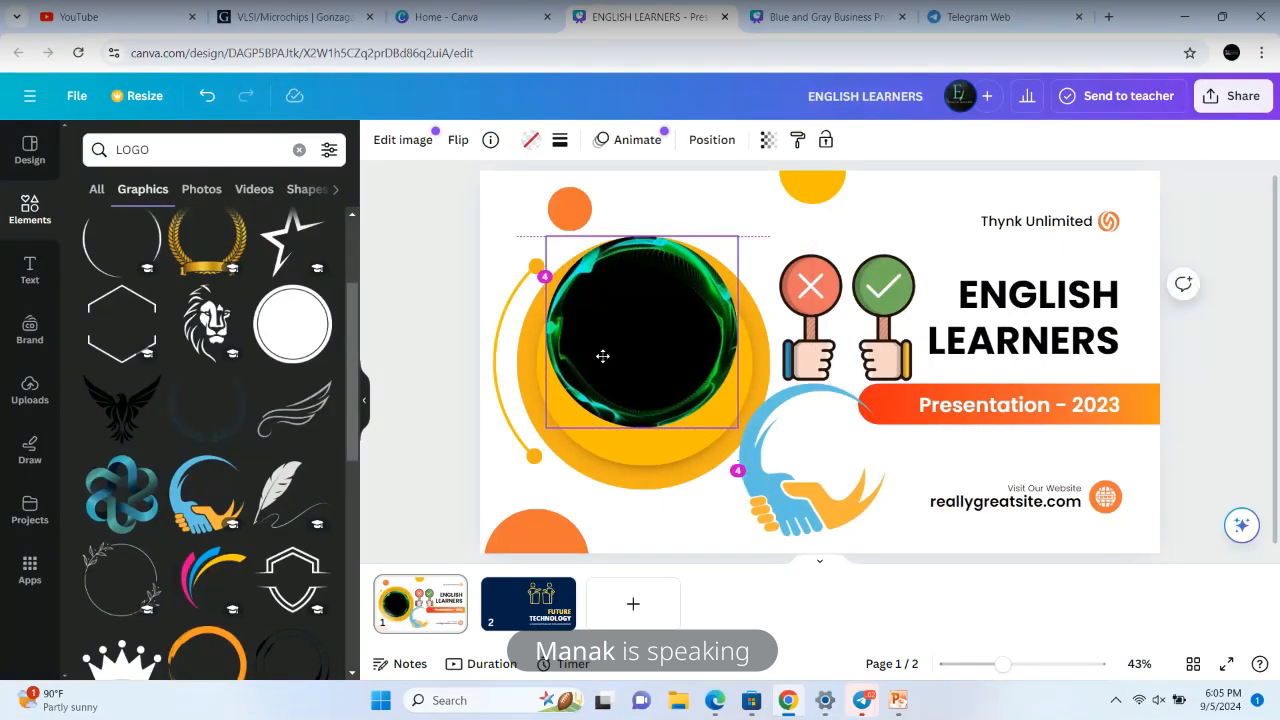
{"action": "left_click_drag", "start_coordinate": [615, 438], "coordinate": [614, 396]}
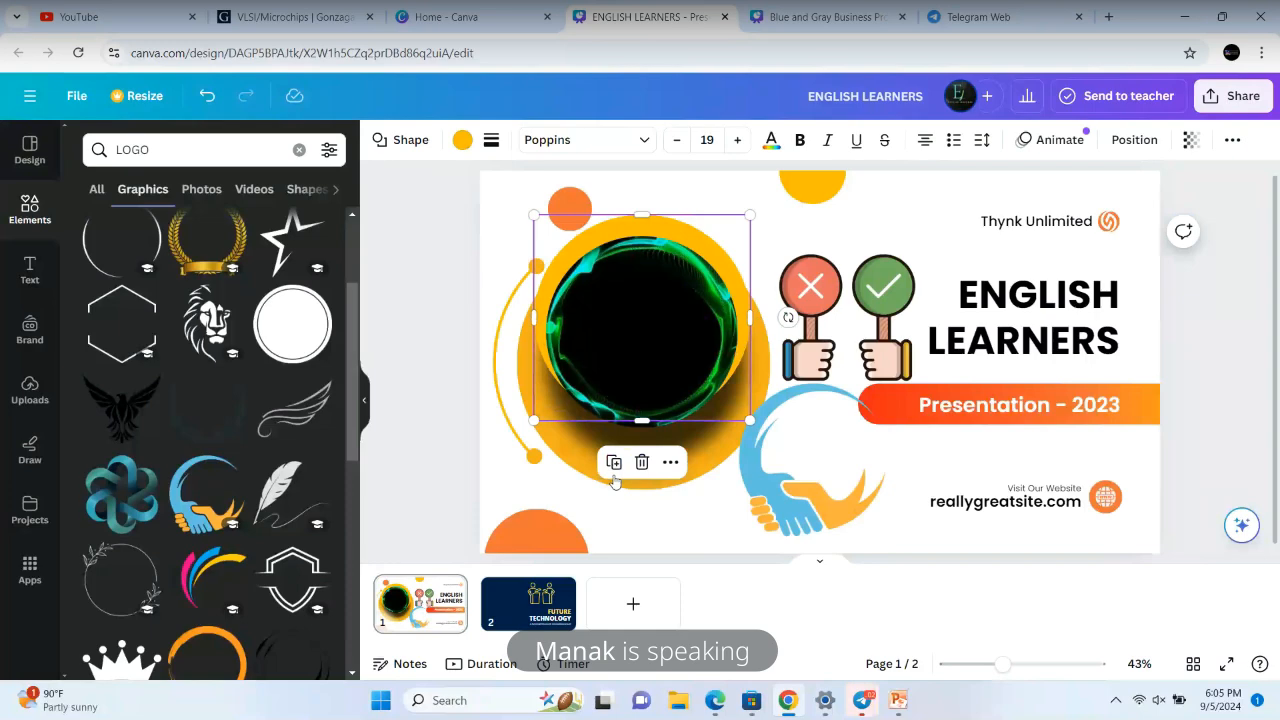
{"action": "mouse_move", "coordinate": [583, 460]}
{"action": "left_mouse_down"}
{"action": "mouse_move", "coordinate": [586, 429]}
{"action": "mouse_move", "coordinate": [587, 443]}
{"action": "left_mouse_up"}
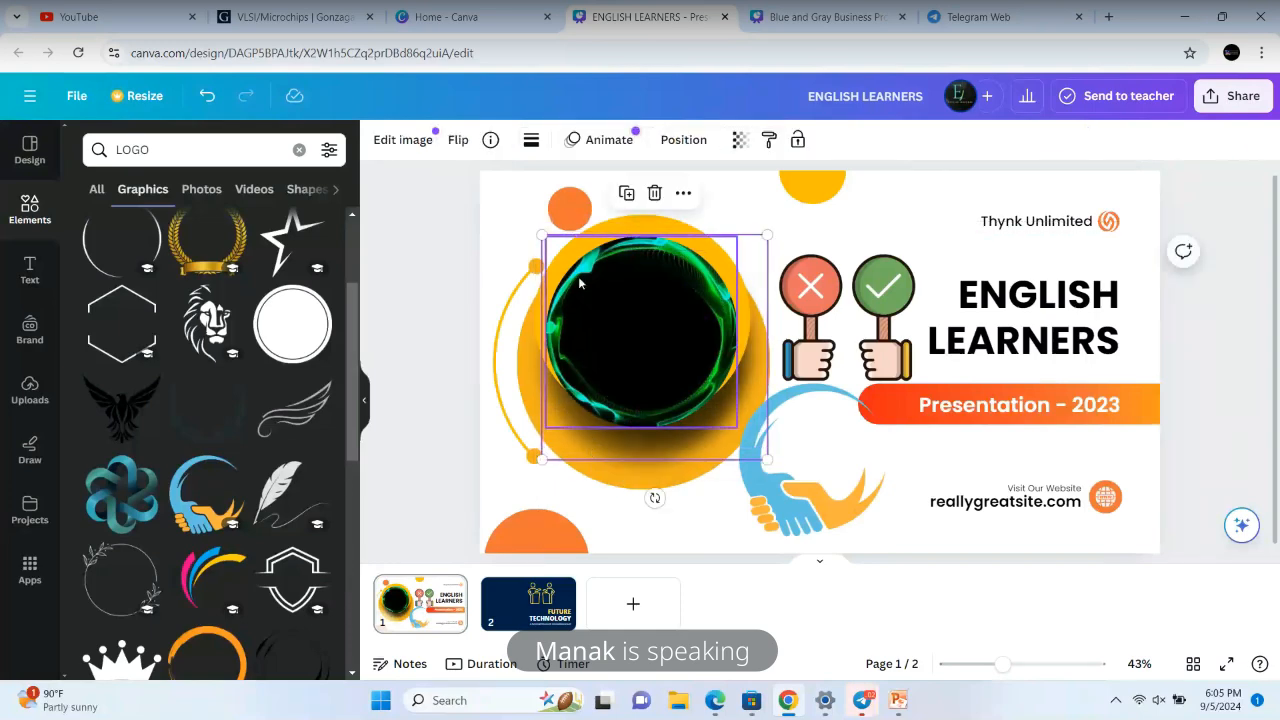
{"action": "left_click", "coordinate": [719, 211]}
{"action": "left_click_drag", "start_coordinate": [697, 230], "coordinate": [690, 242]}
{"action": "left_click", "coordinate": [668, 480]}
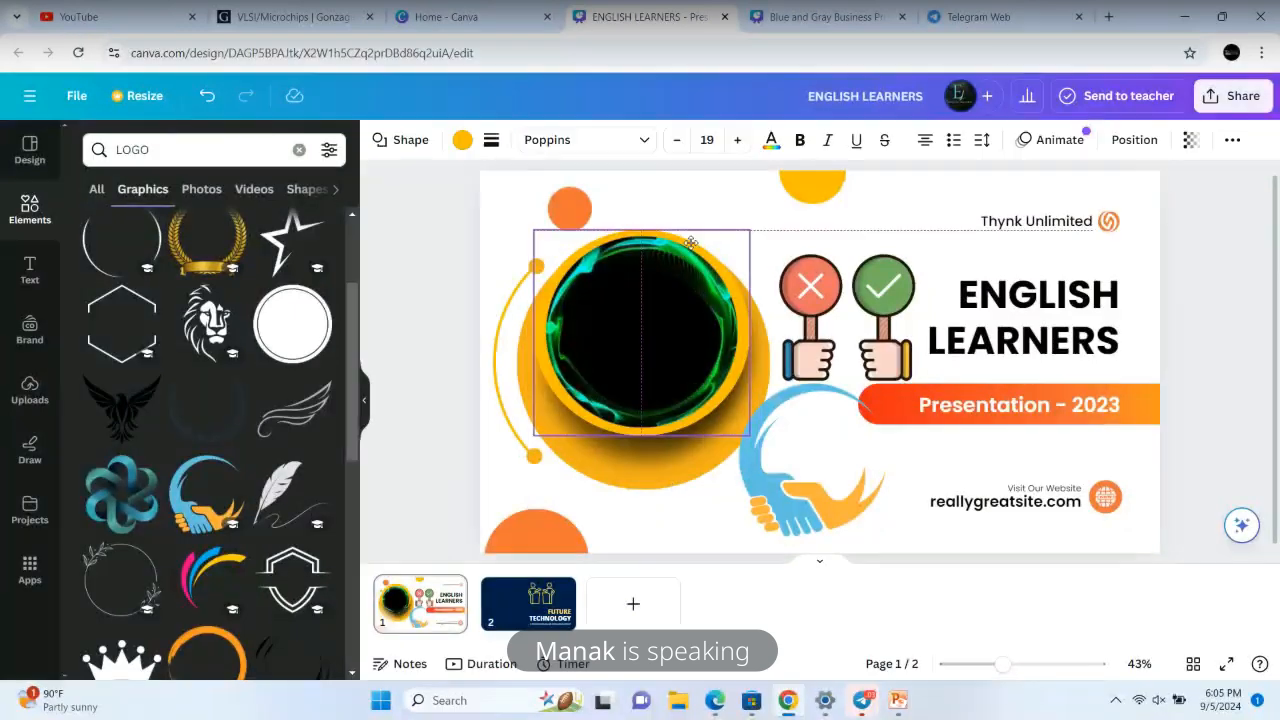
{"action": "left_click", "coordinate": [654, 454]}
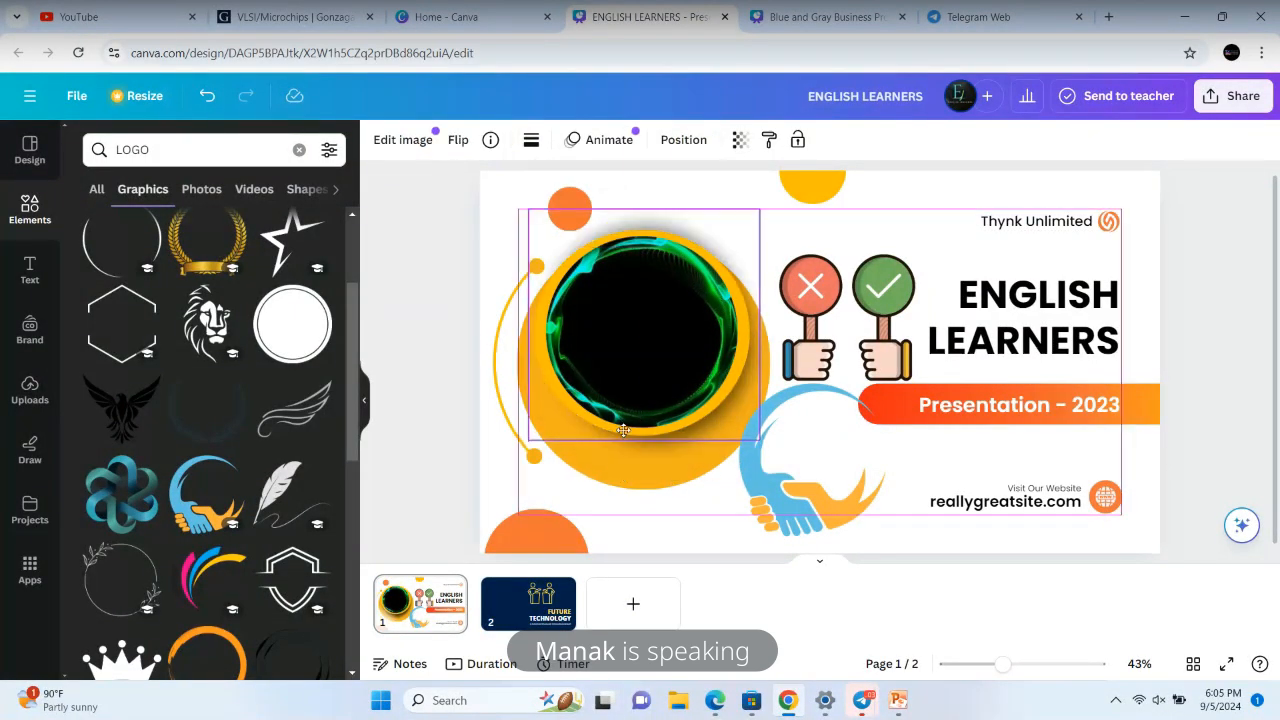
- Move the large outer yellow circle up so that it surrounds the green ring photo evenly
{"action": "left_click", "coordinate": [648, 474]}
{"action": "left_click", "coordinate": [615, 458]}
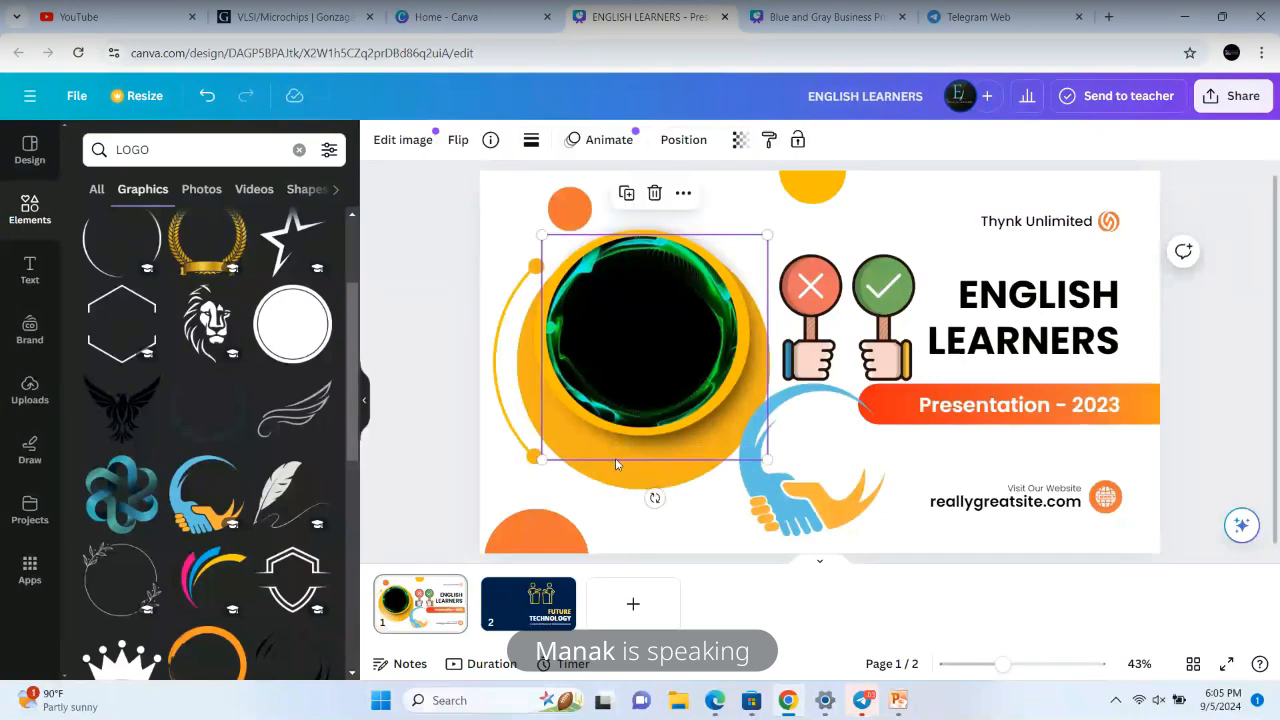
{"action": "mouse_move", "coordinate": [625, 465]}
{"action": "left_mouse_down"}
{"action": "mouse_move", "coordinate": [630, 416]}
{"action": "mouse_move", "coordinate": [620, 443]}
{"action": "left_mouse_up"}
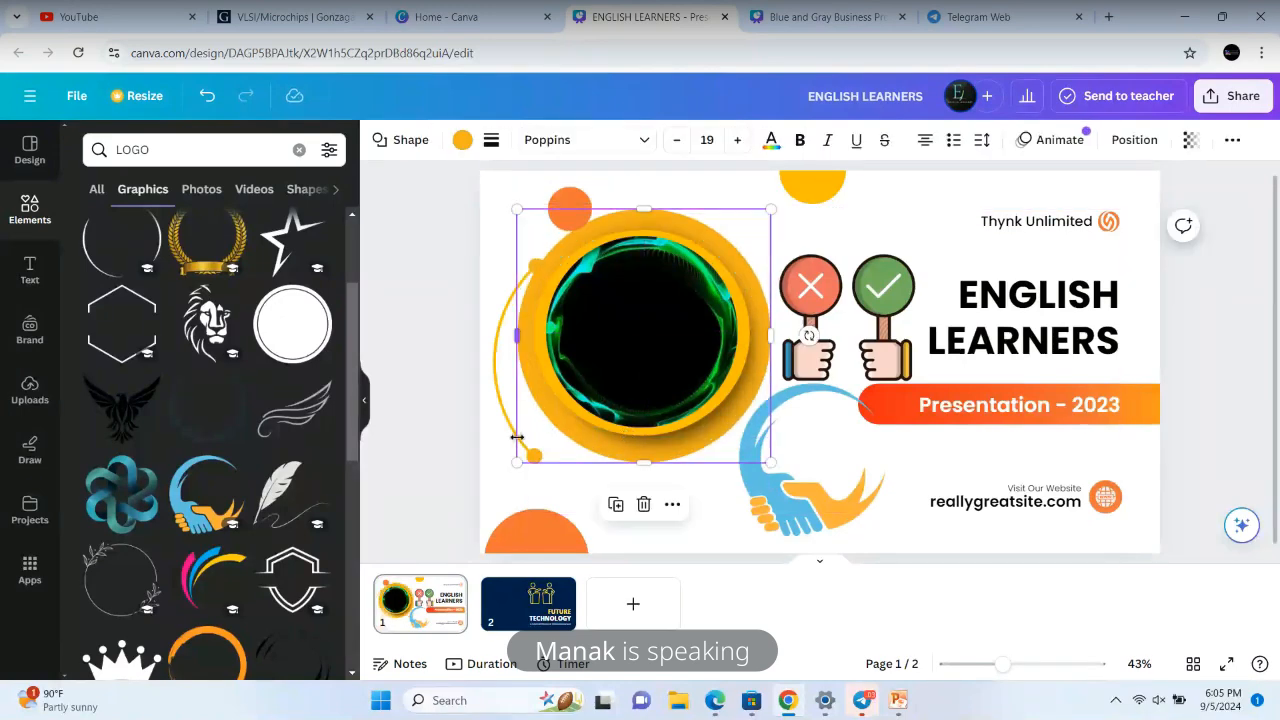
- Delete the small orange circle above the green ring photo on page 1
{"action": "left_click", "coordinate": [516, 437]}
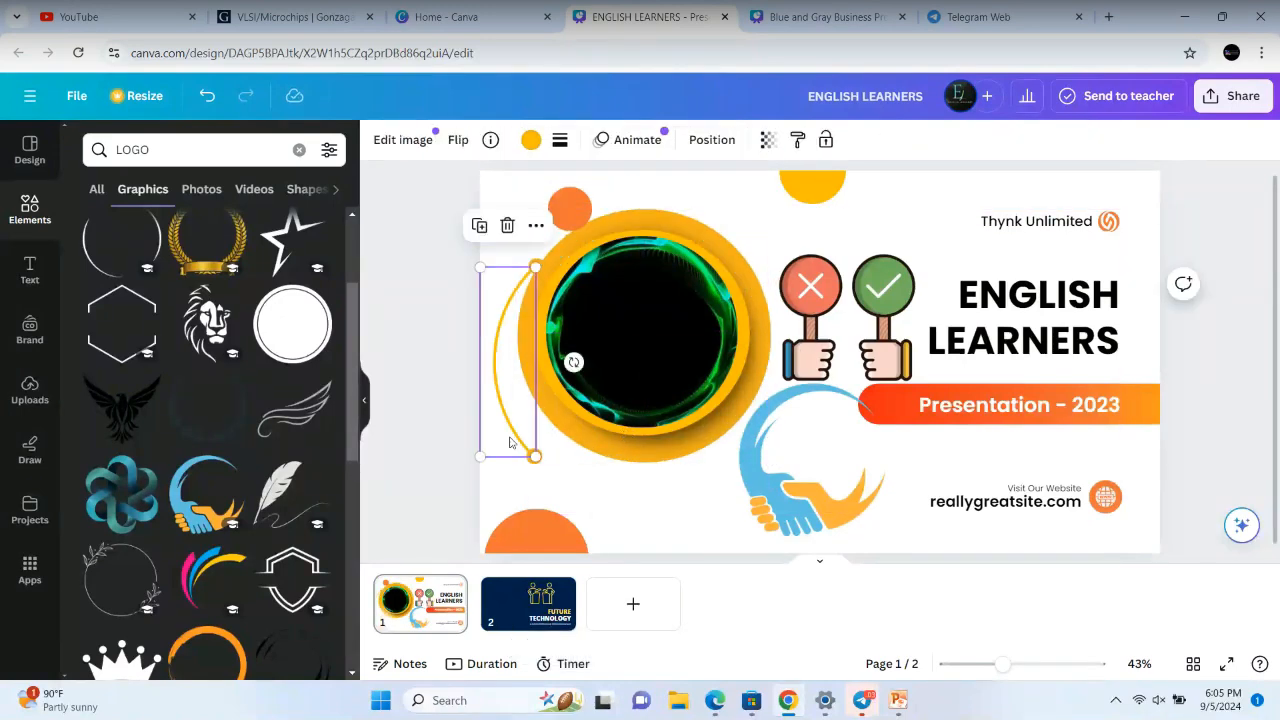
{"action": "left_click", "coordinate": [562, 210]}
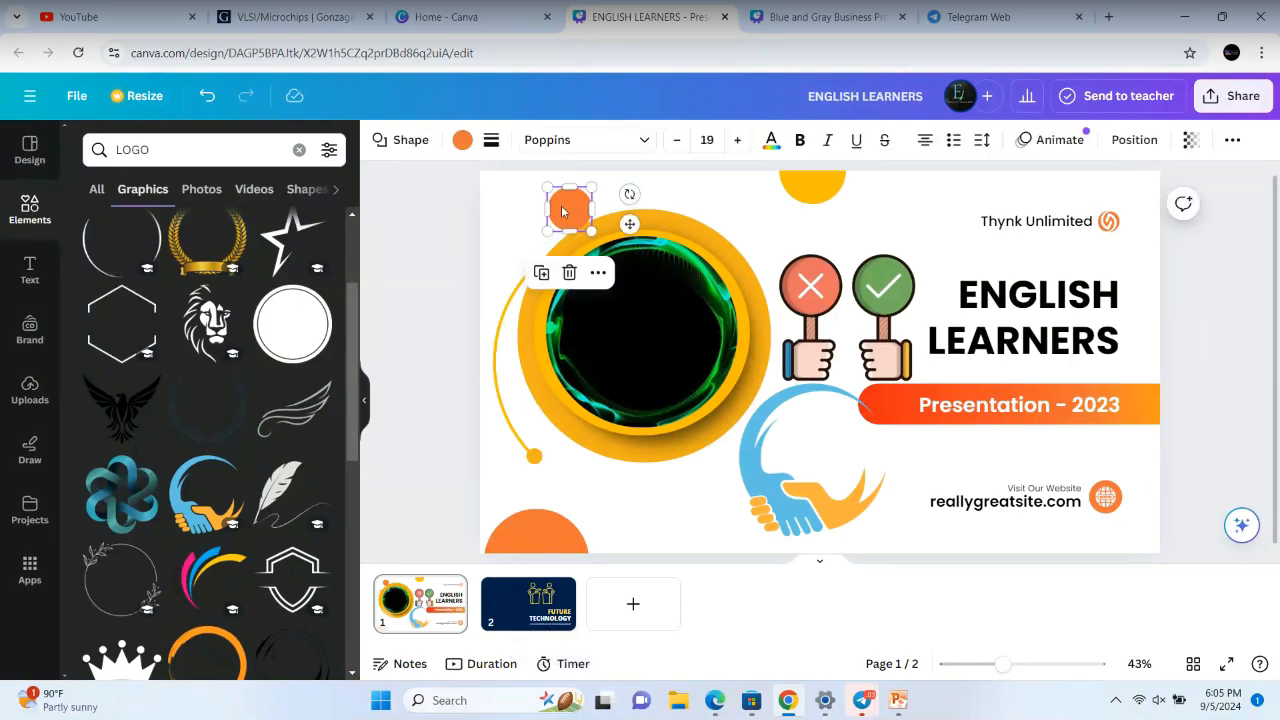
{"action": "right_click", "coordinate": [564, 213]}
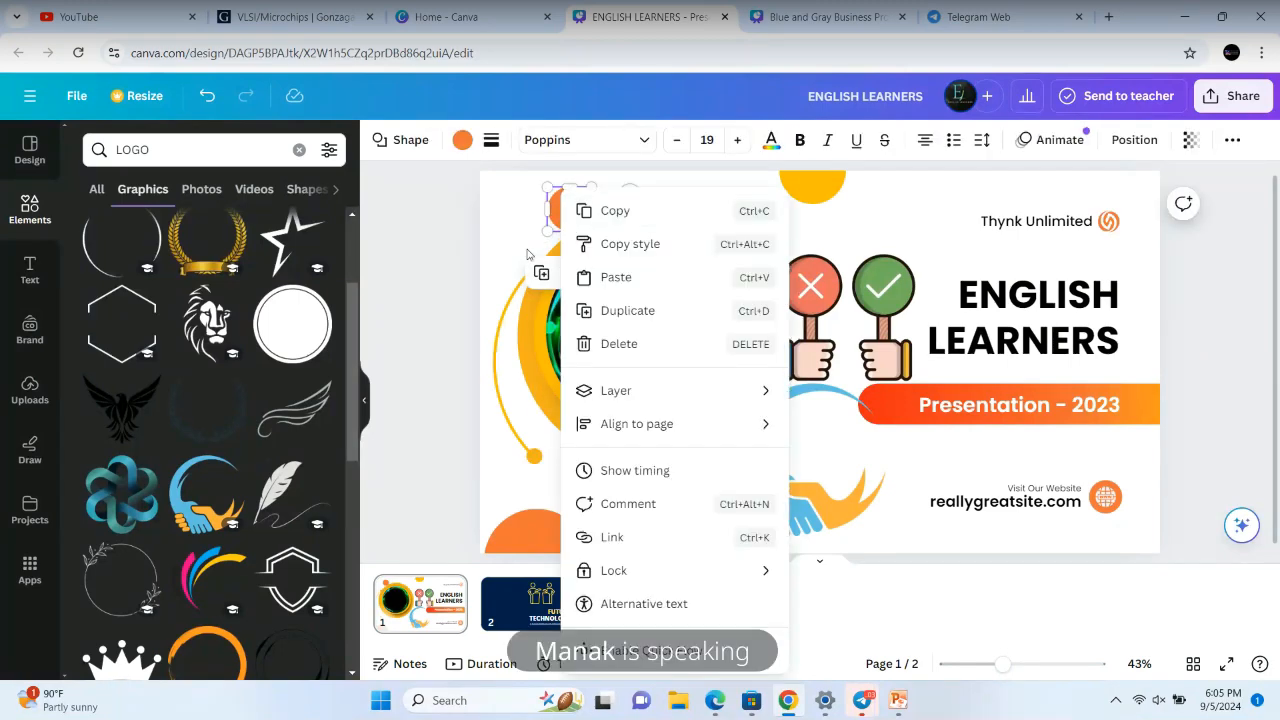
{"action": "left_click", "coordinate": [619, 343]}
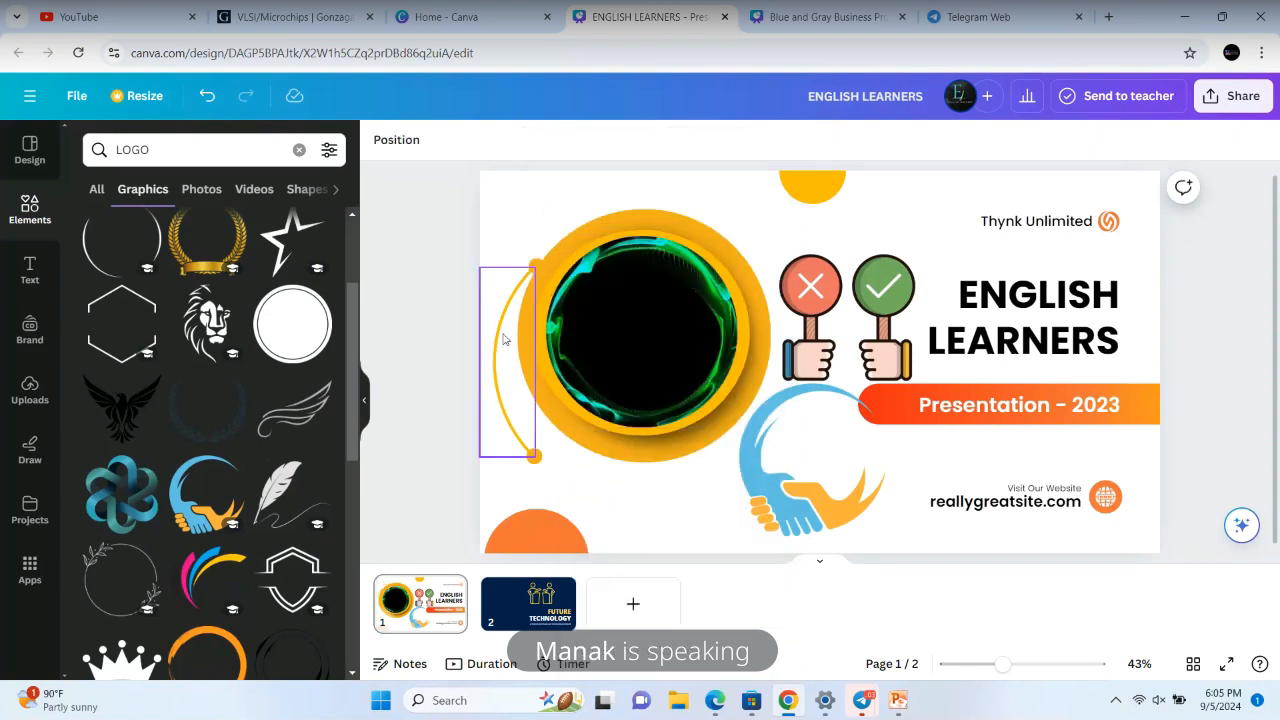
- Move the thin yellow arc up beside the ring photo and shift the handshake graphic slightly toward the photo
{"action": "left_click_drag", "start_coordinate": [504, 340], "coordinate": [498, 298]}
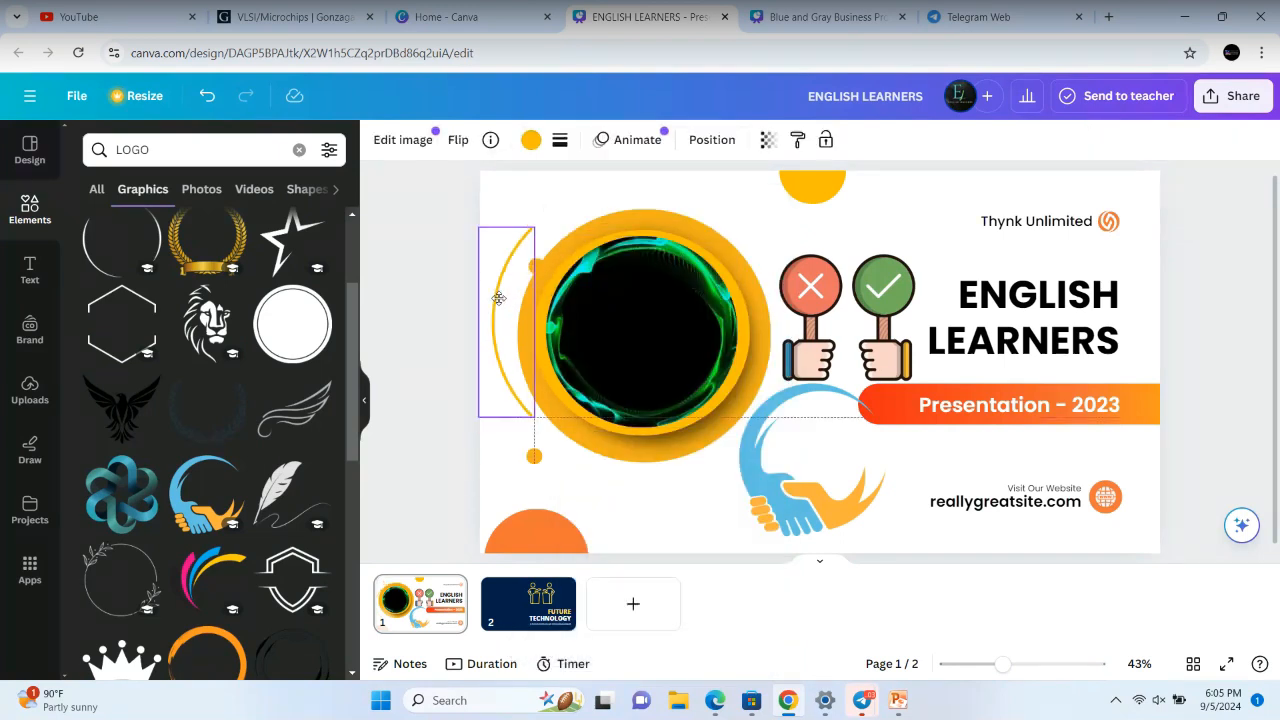
{"action": "left_click", "coordinate": [627, 503]}
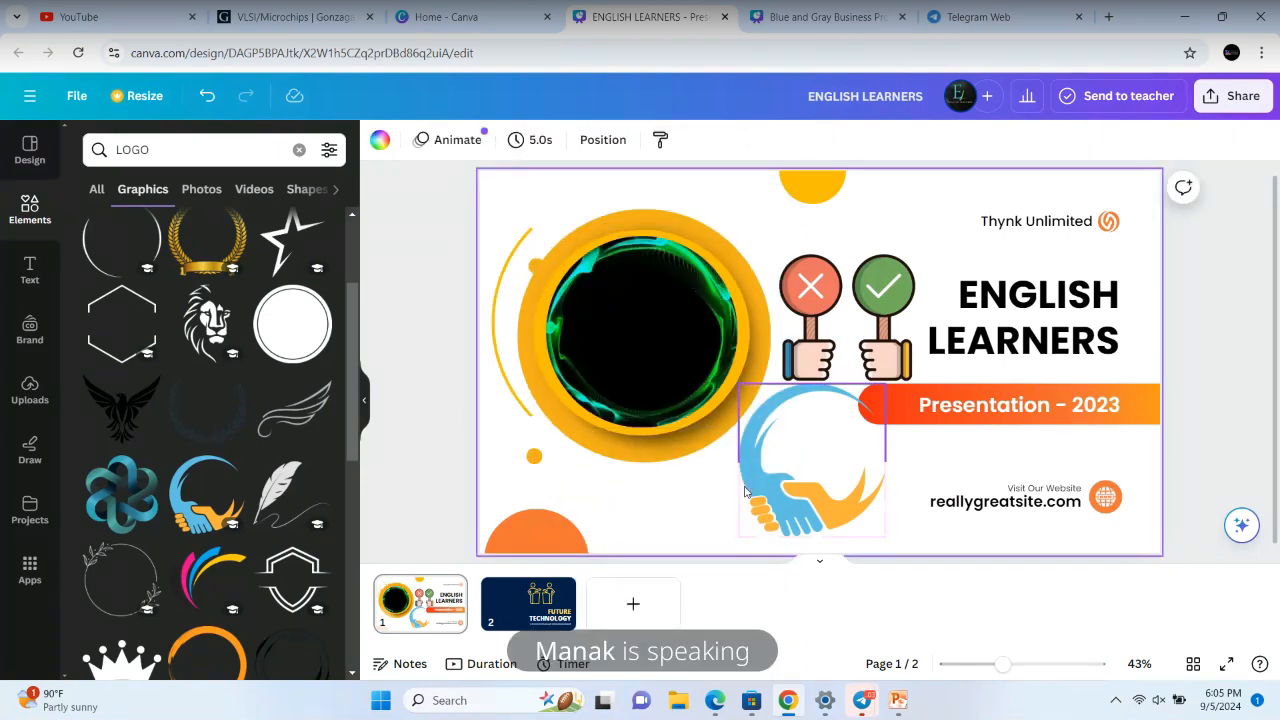
{"action": "left_click_drag", "start_coordinate": [744, 490], "coordinate": [753, 488]}
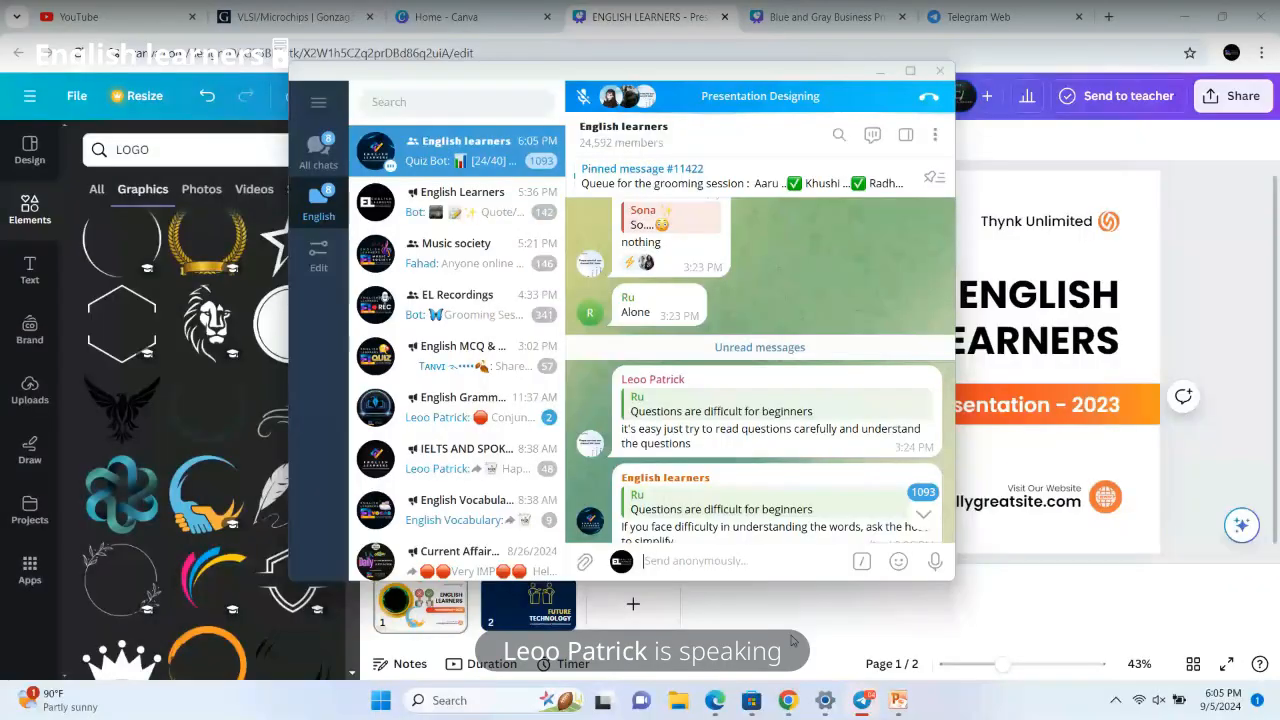
- In Telegram, view the English learners group's info and its profile logo at full size, and return to the Canva design
{"action": "left_click", "coordinate": [675, 140]}
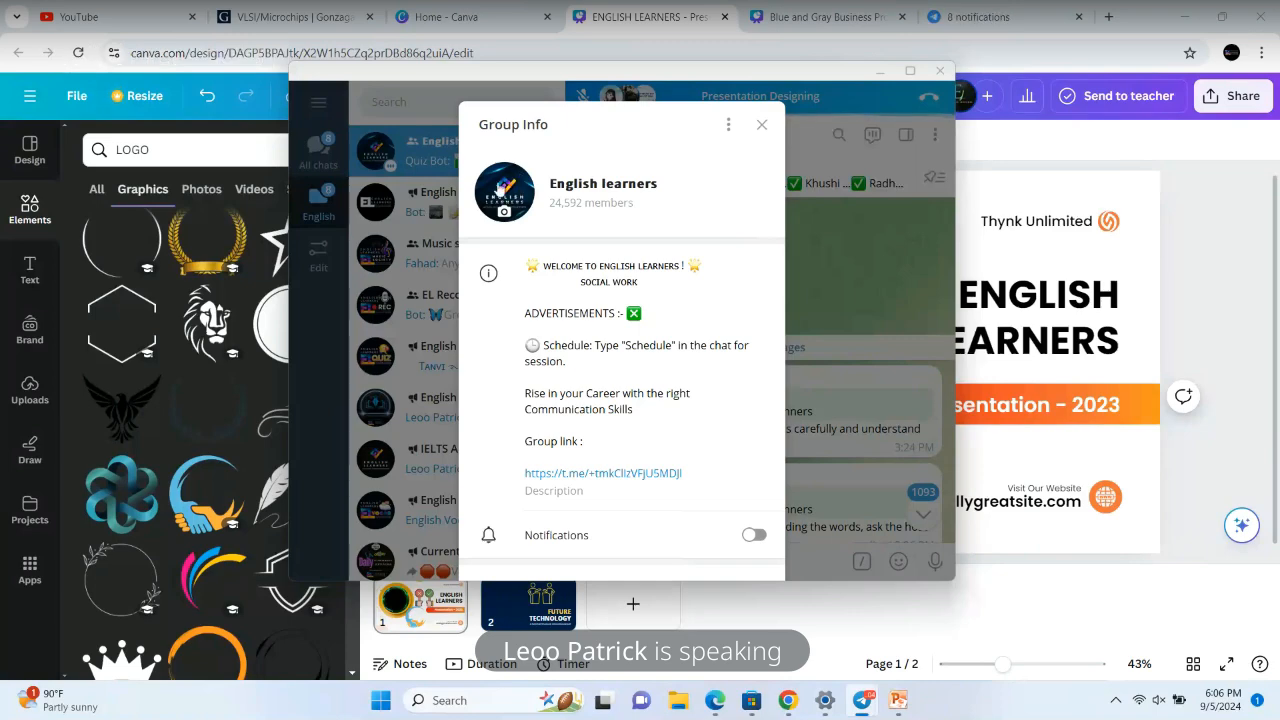
{"action": "left_click", "coordinate": [494, 189]}
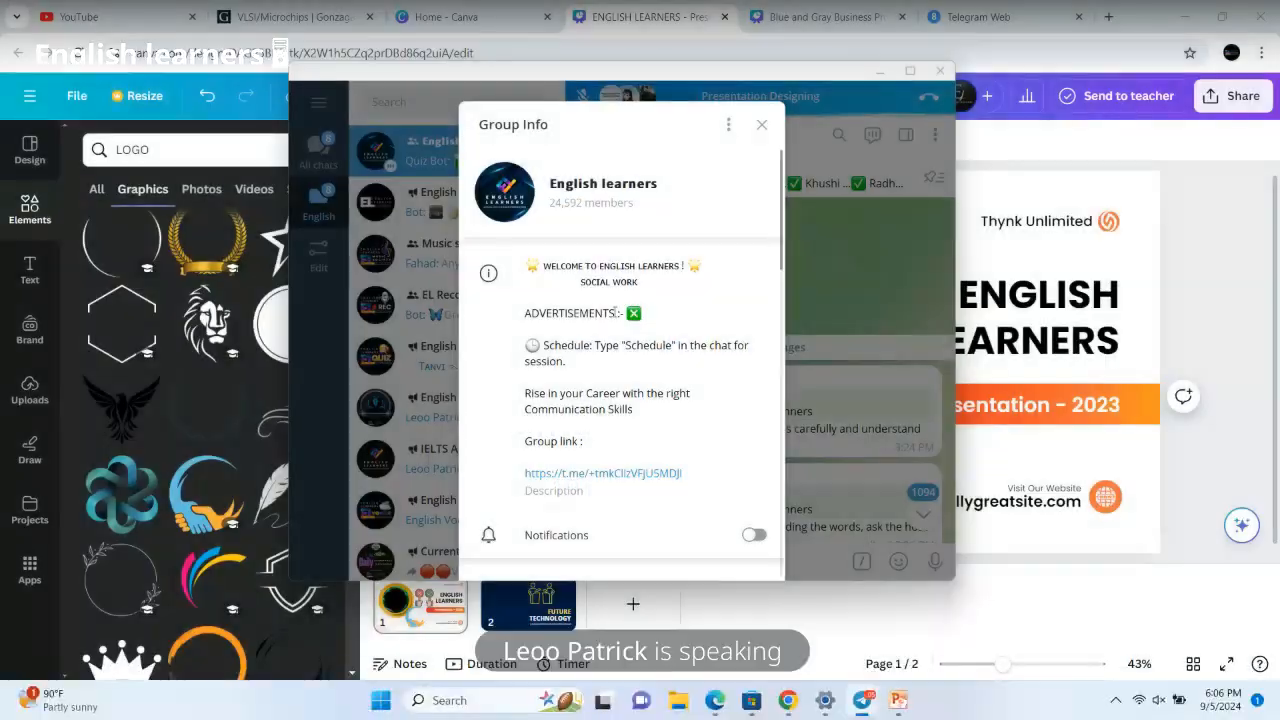
{"action": "left_click", "coordinate": [508, 188]}
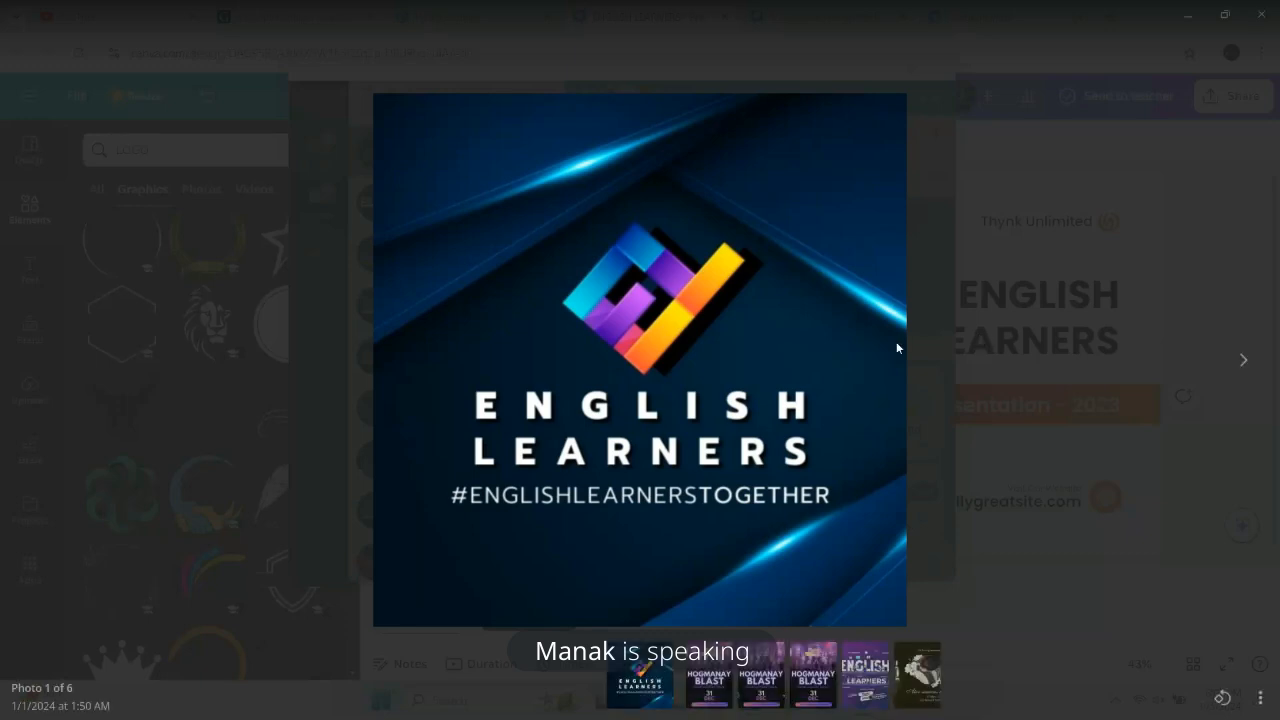
{"action": "left_click", "coordinate": [1038, 275]}
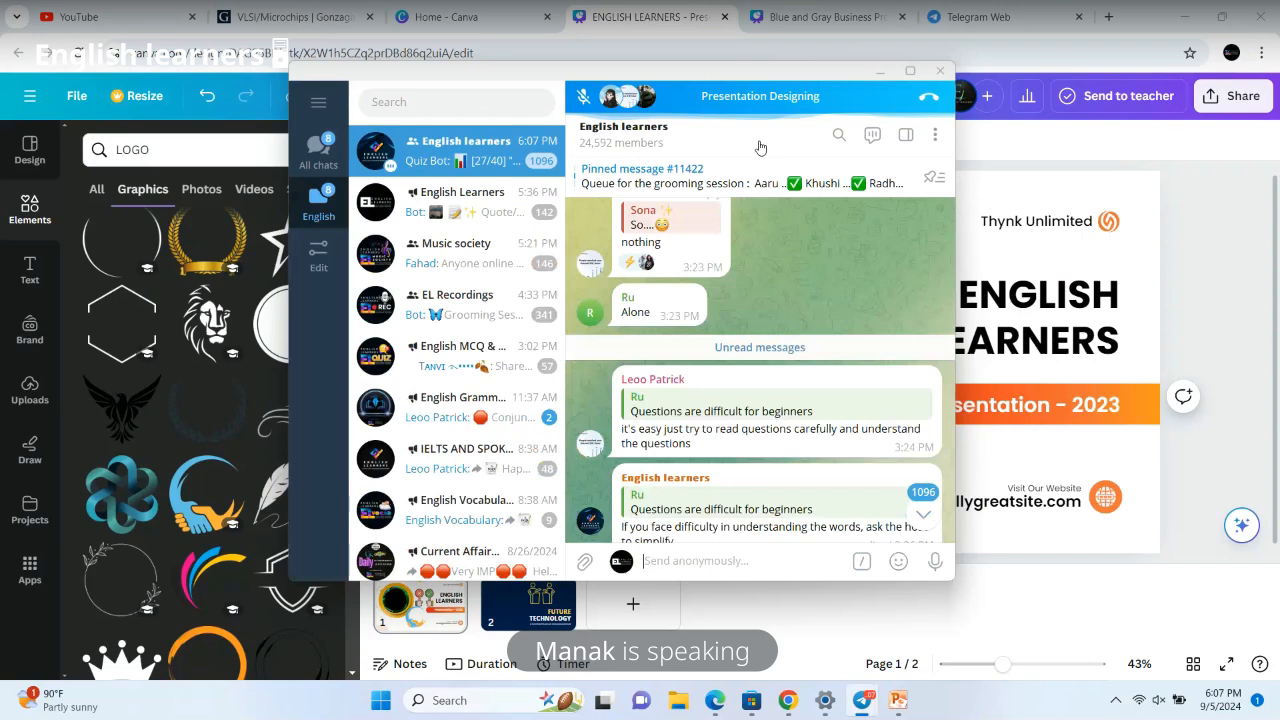
{"action": "left_click", "coordinate": [900, 76]}
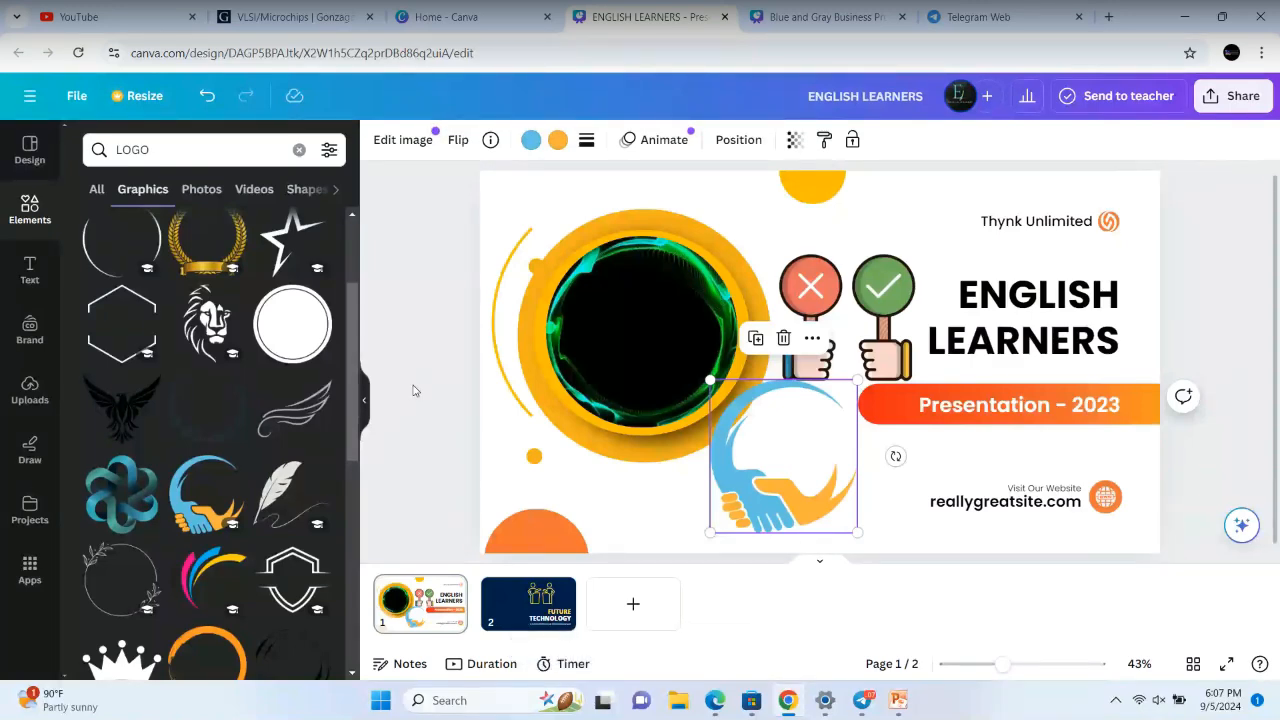
- Deselect the page elements and restore the maximised browser window to a smaller floating window over the PowerPoint presentation
{"action": "left_click", "coordinate": [432, 328]}
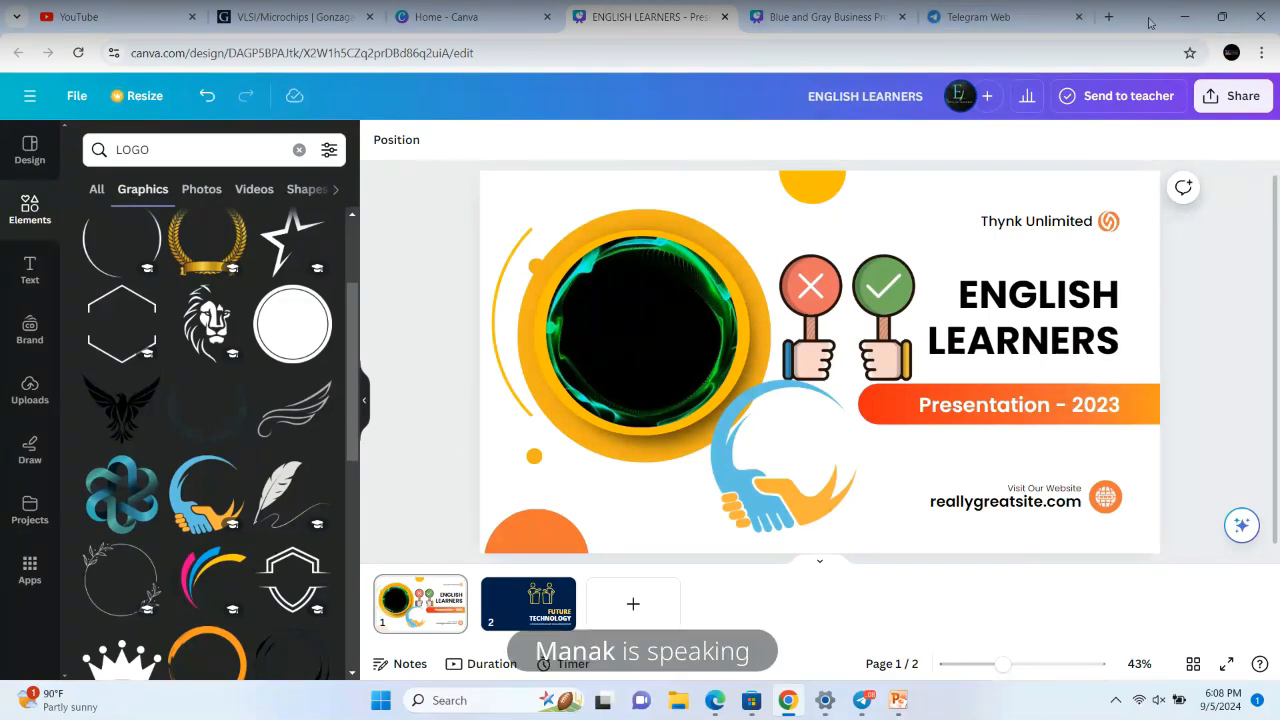
{"action": "left_click_drag", "start_coordinate": [1147, 20], "coordinate": [1108, 85]}
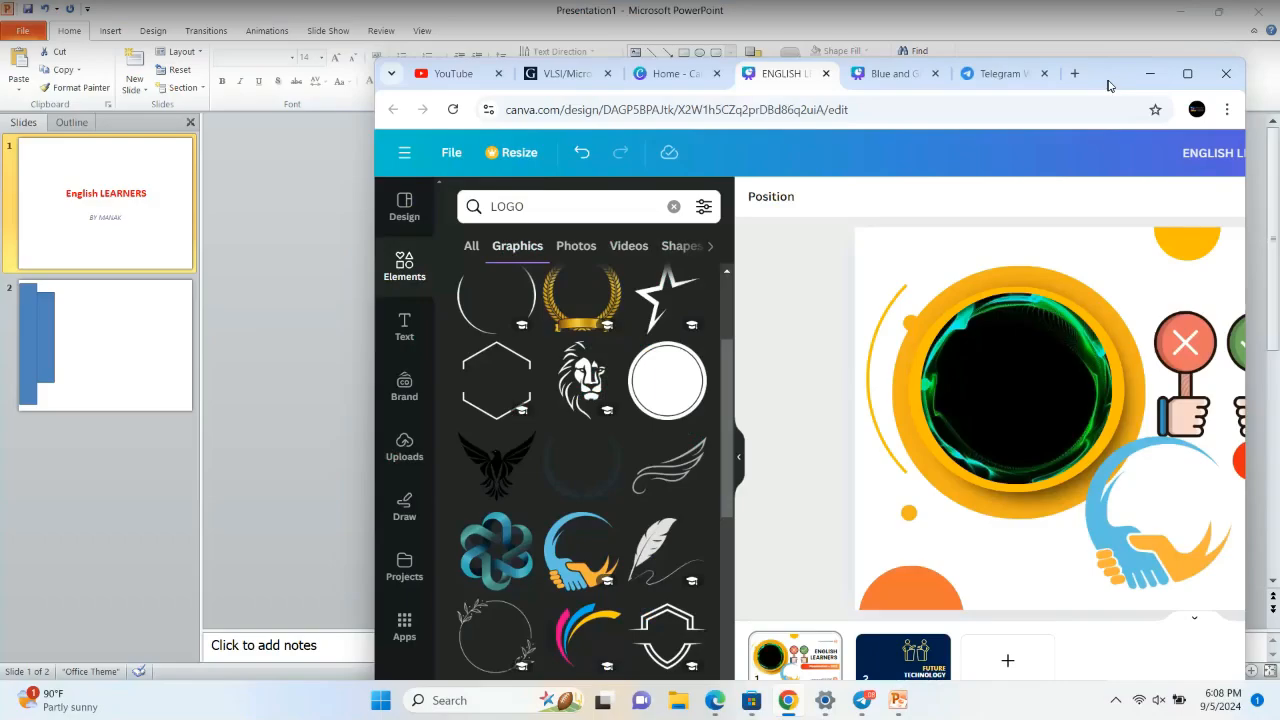